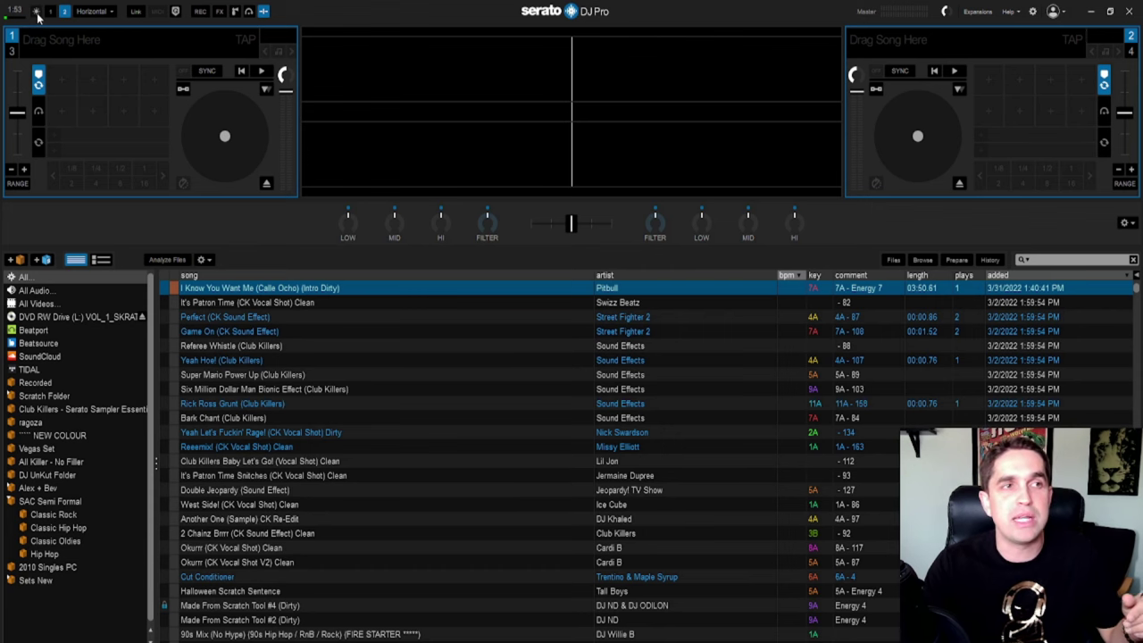
Step: Switch the interface to the light day mode and back to the dark theme
left_click(35, 12)
left_click(36, 12)
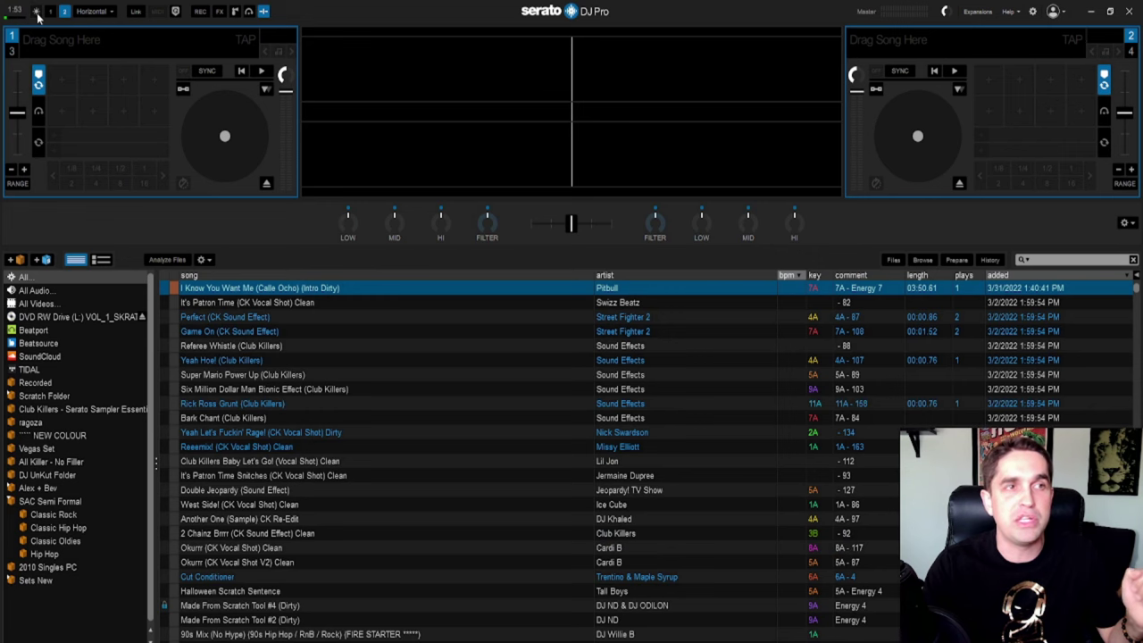
left_click(36, 12)
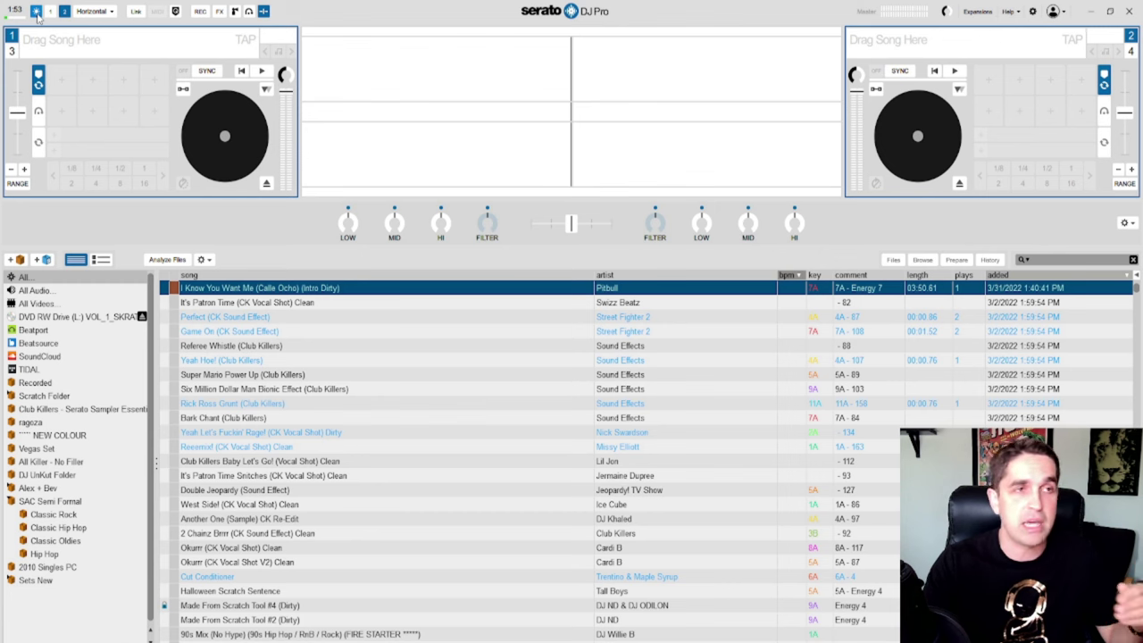
left_click(36, 12)
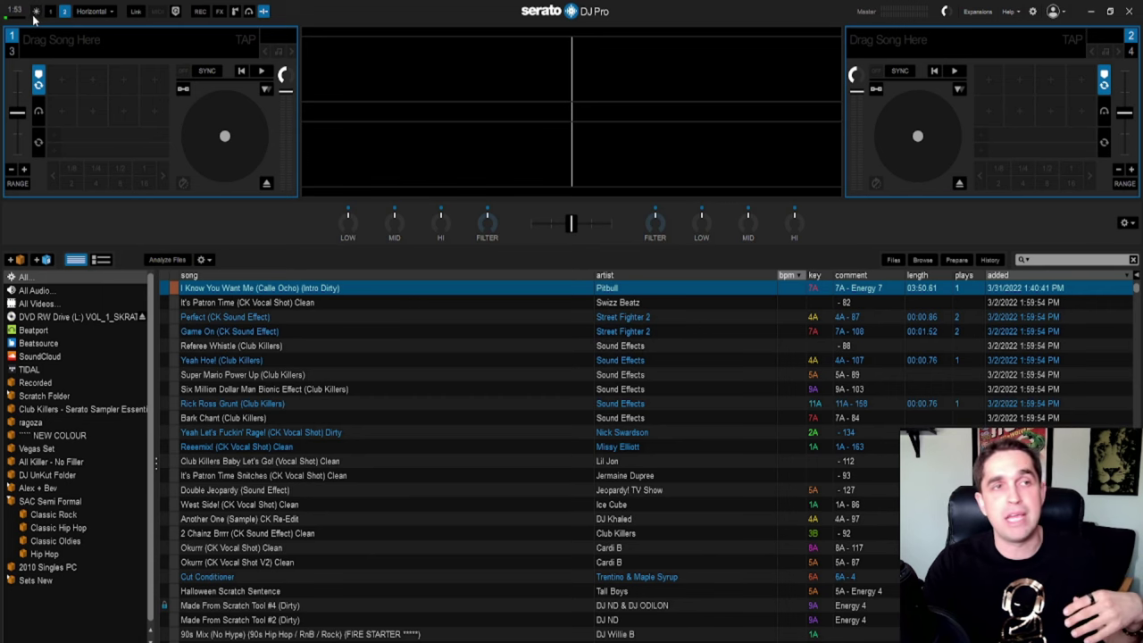
Step: Try the single-deck view and return to two decks, and hide and restore the mixer controls
left_click(51, 11)
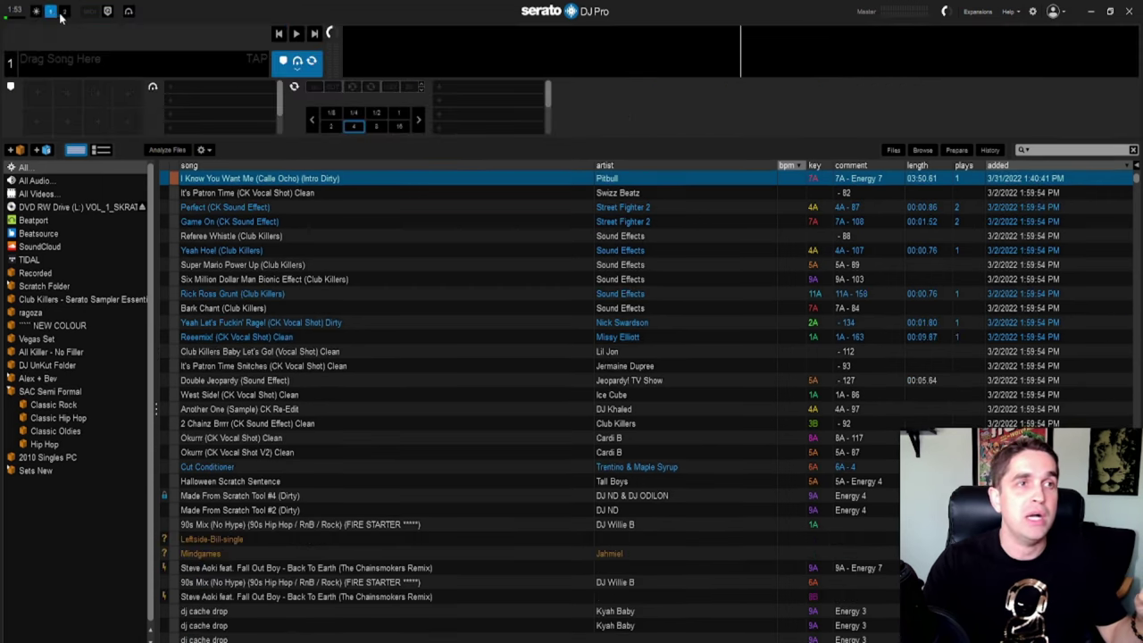
left_click(64, 12)
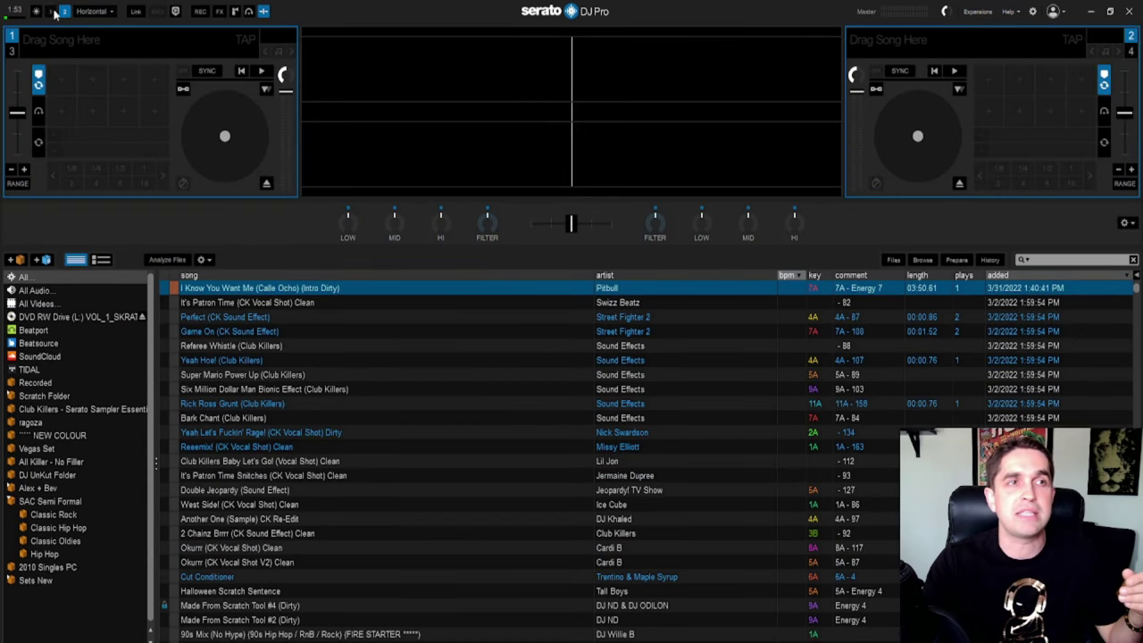
left_click(260, 12)
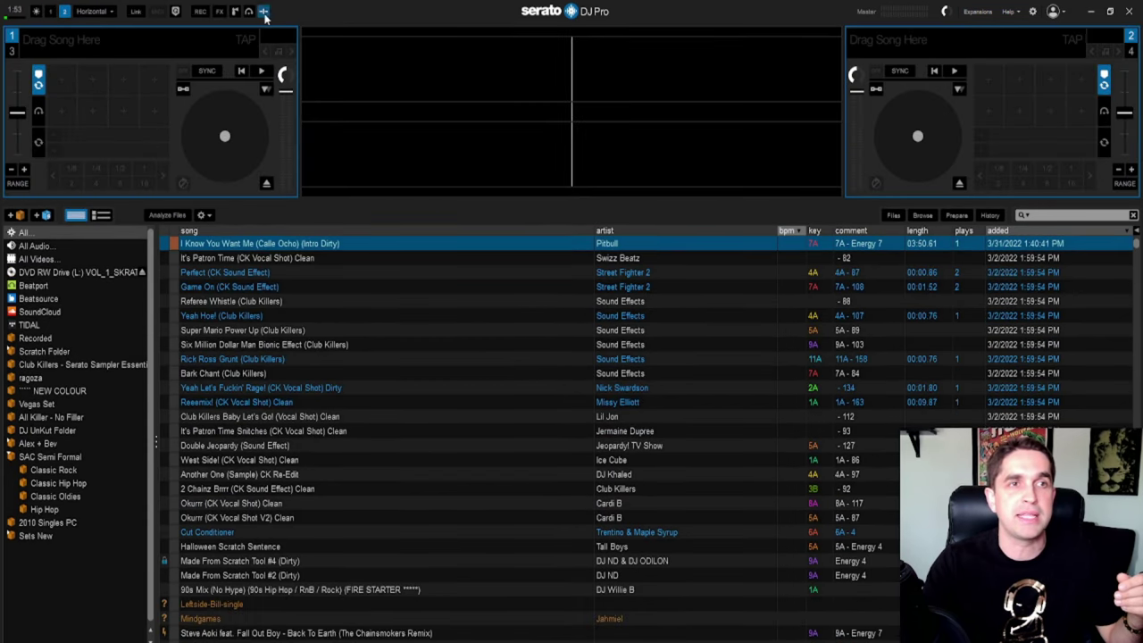
left_click(261, 11)
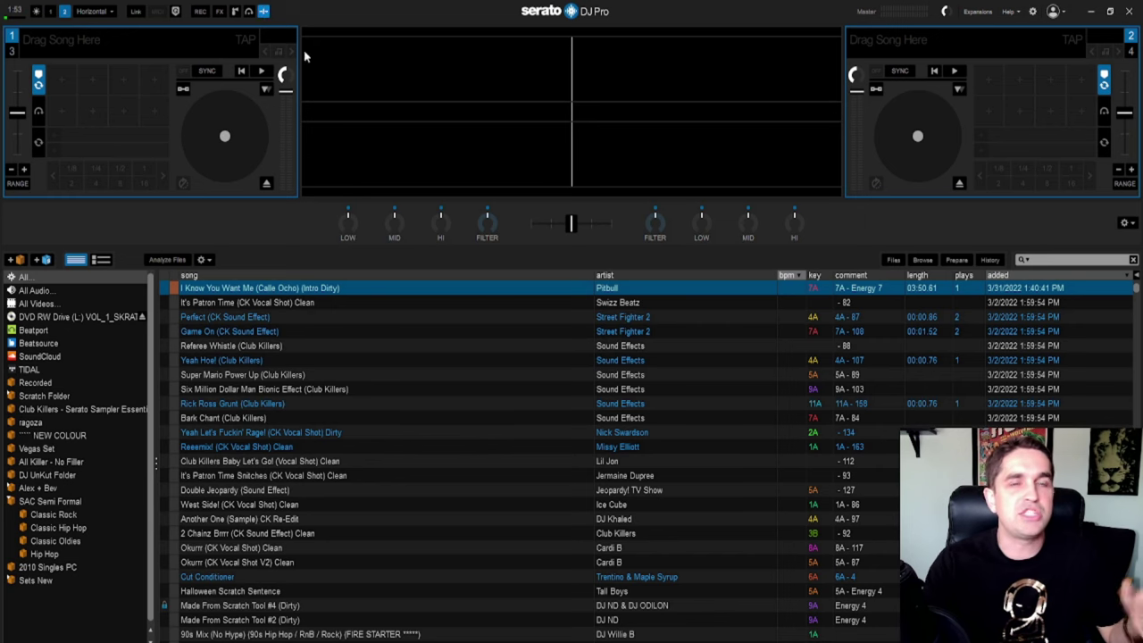
Step: Load and play "Yeah Hoe! (Club Killers)" on both decks, and move the crossfader fully to the deck 1 side
left_click(446, 358)
key("shift+Left")
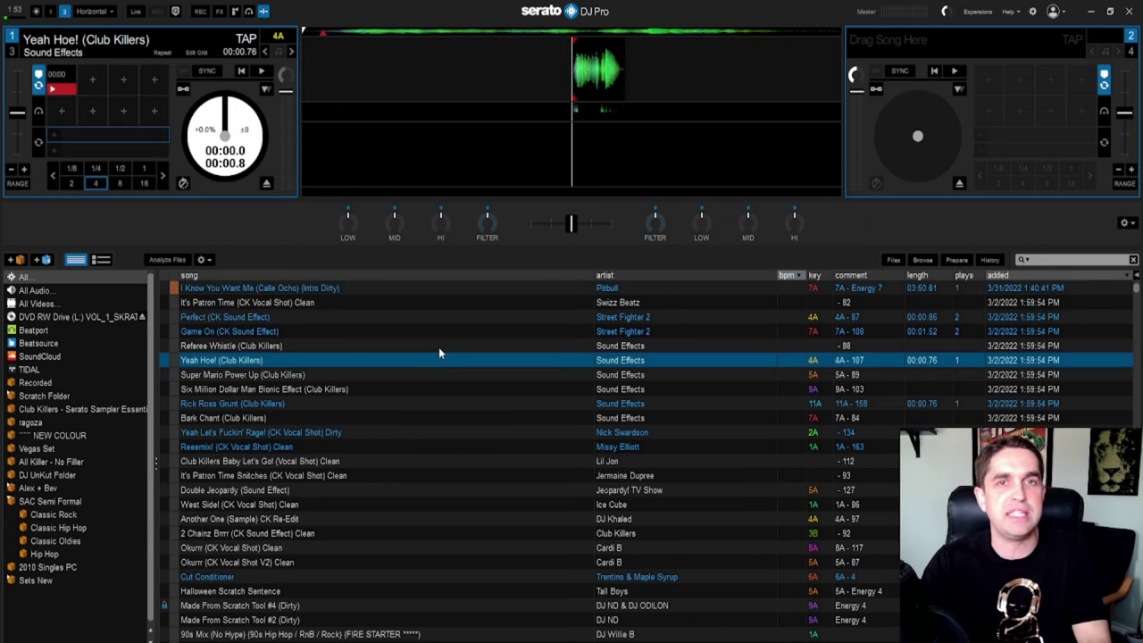
key("shift+Right")
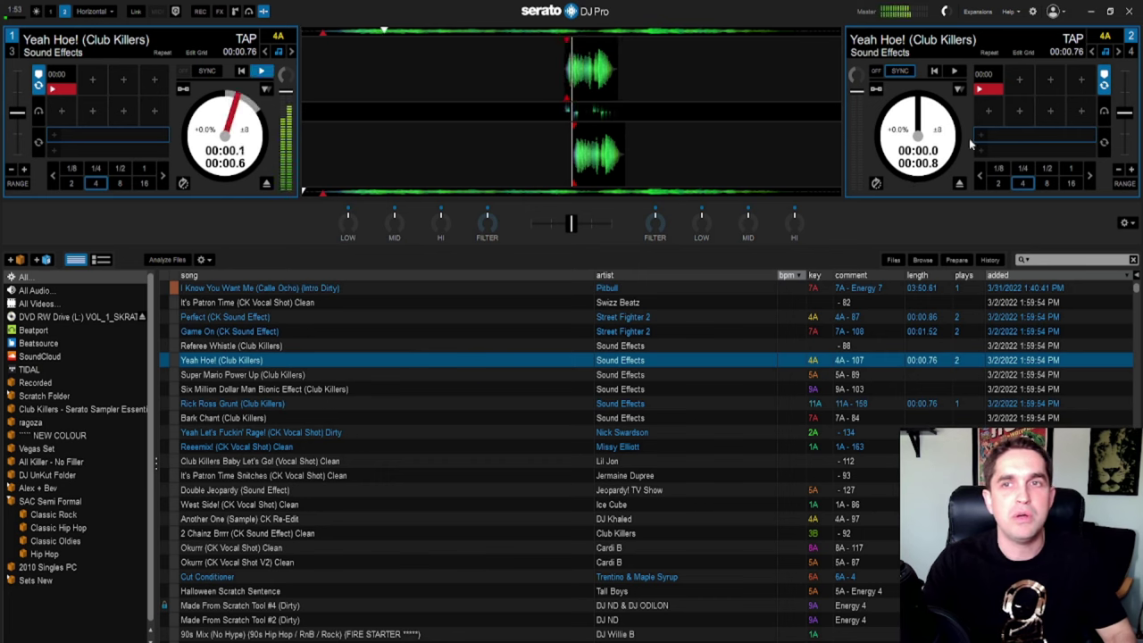
left_click(951, 73)
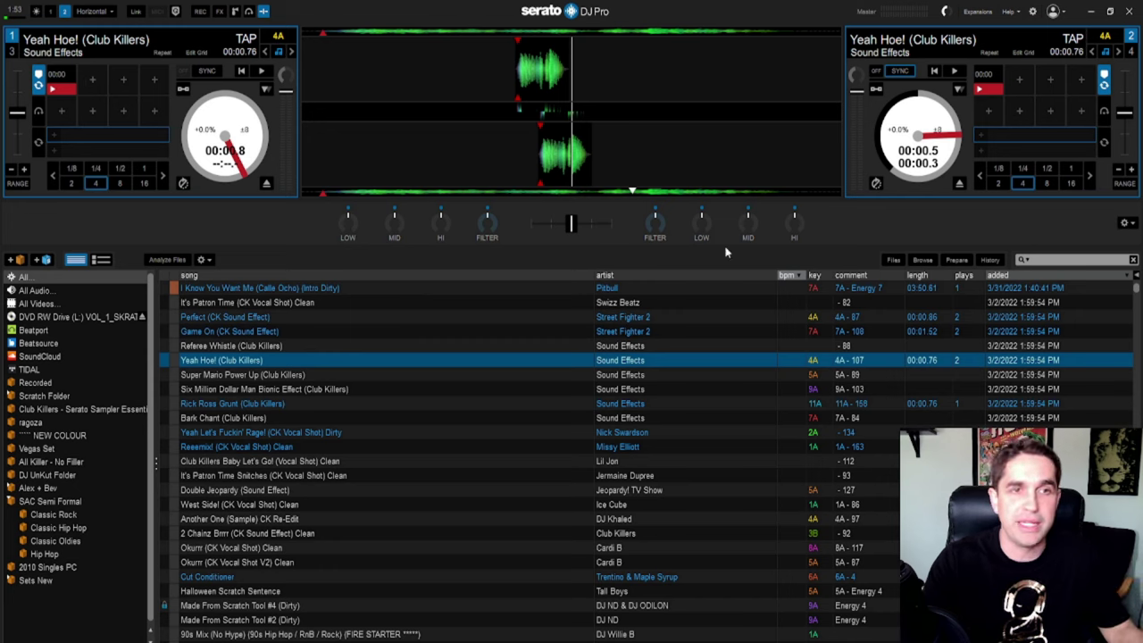
left_click_drag(572, 225, 497, 230)
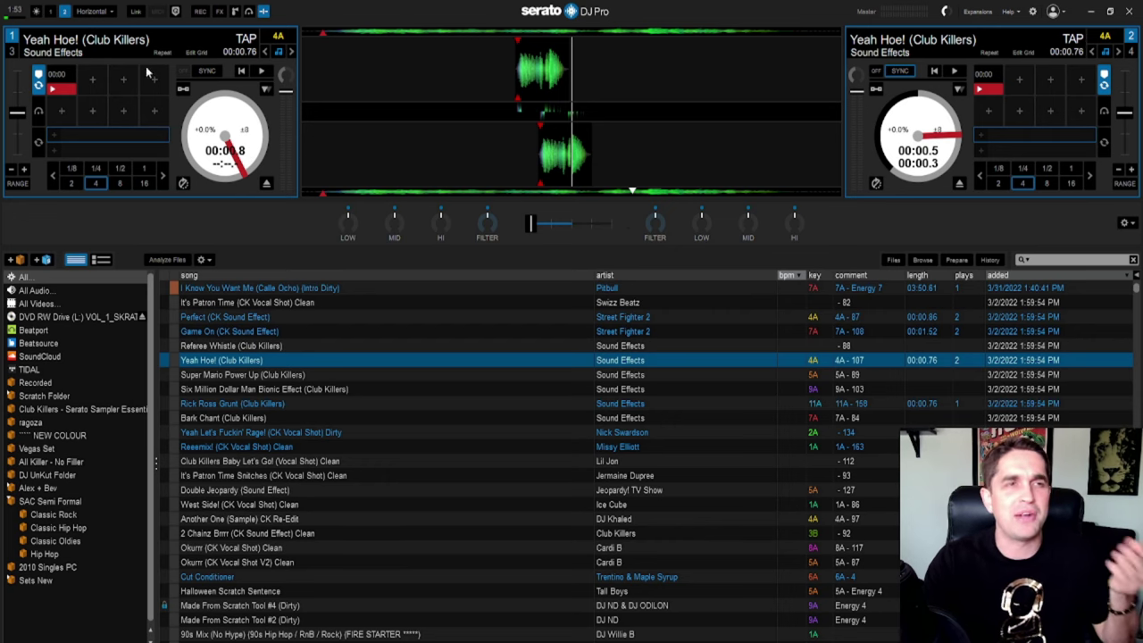
Step: Try the Vertical deck layout and return to the Horizontal layout
left_click(93, 15)
left_click(95, 15)
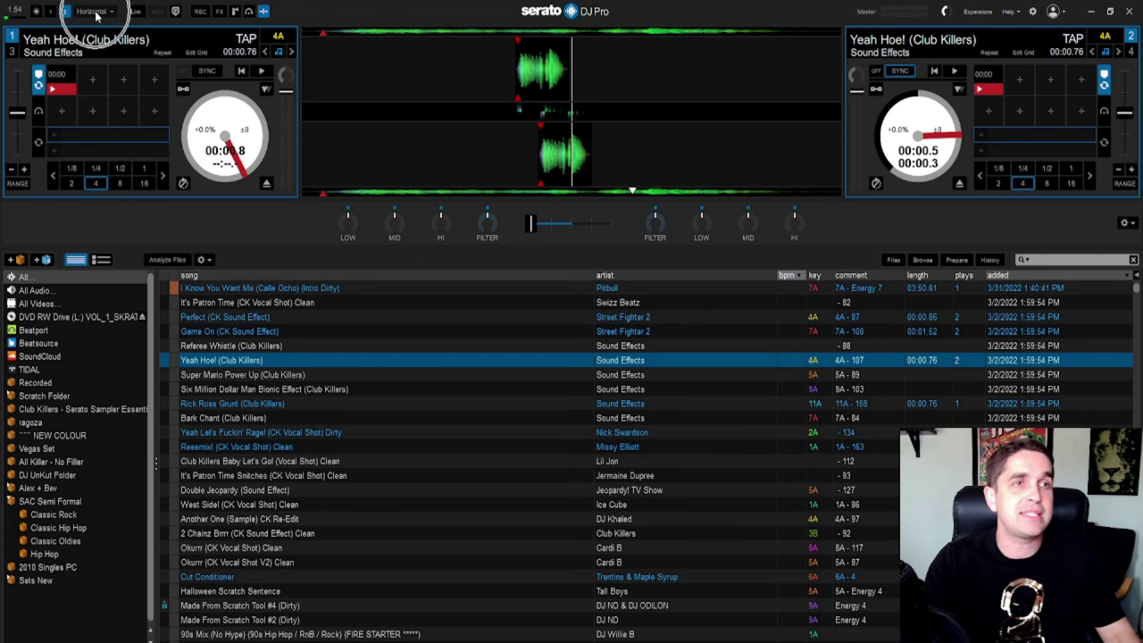
left_click(95, 14)
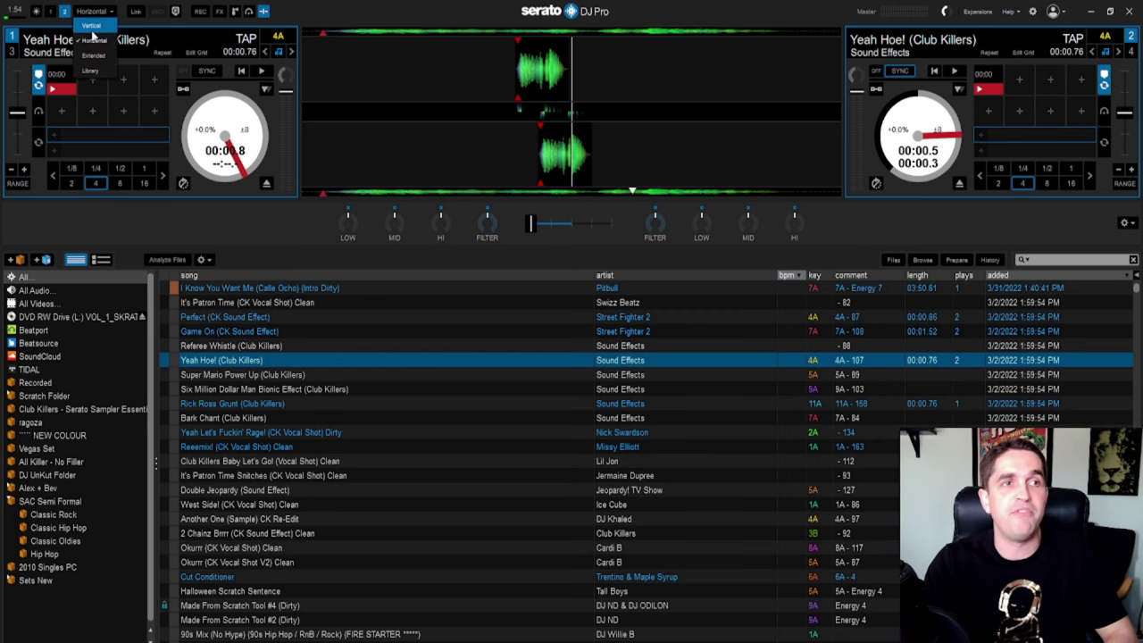
left_click(92, 26)
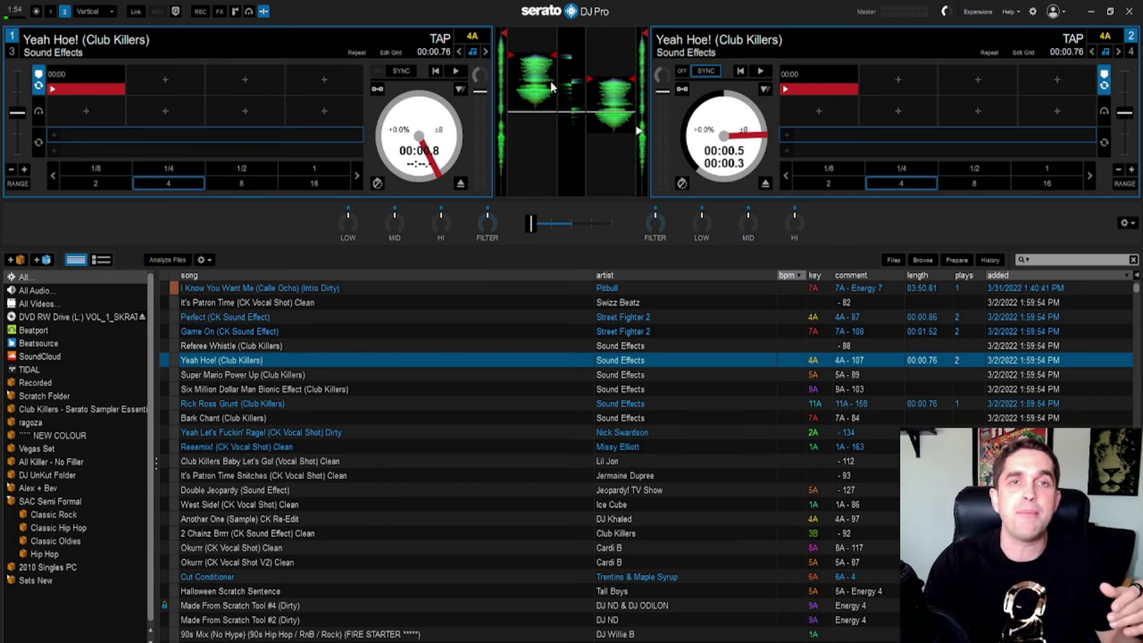
left_click(94, 11)
left_click(93, 39)
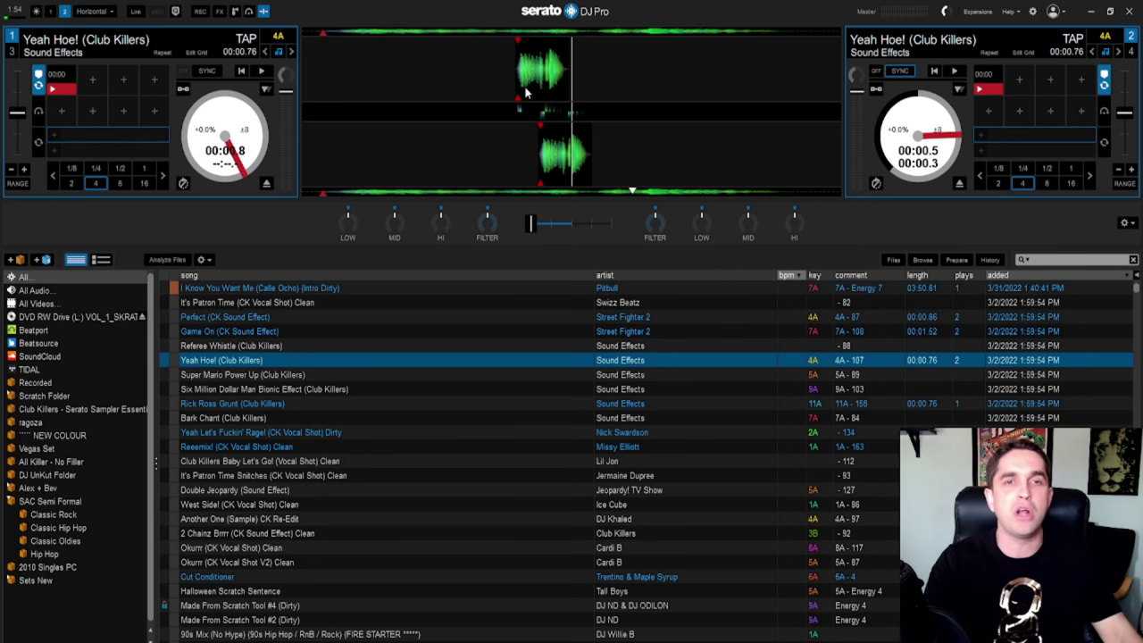
key("alt+Tab")
key("Escape")
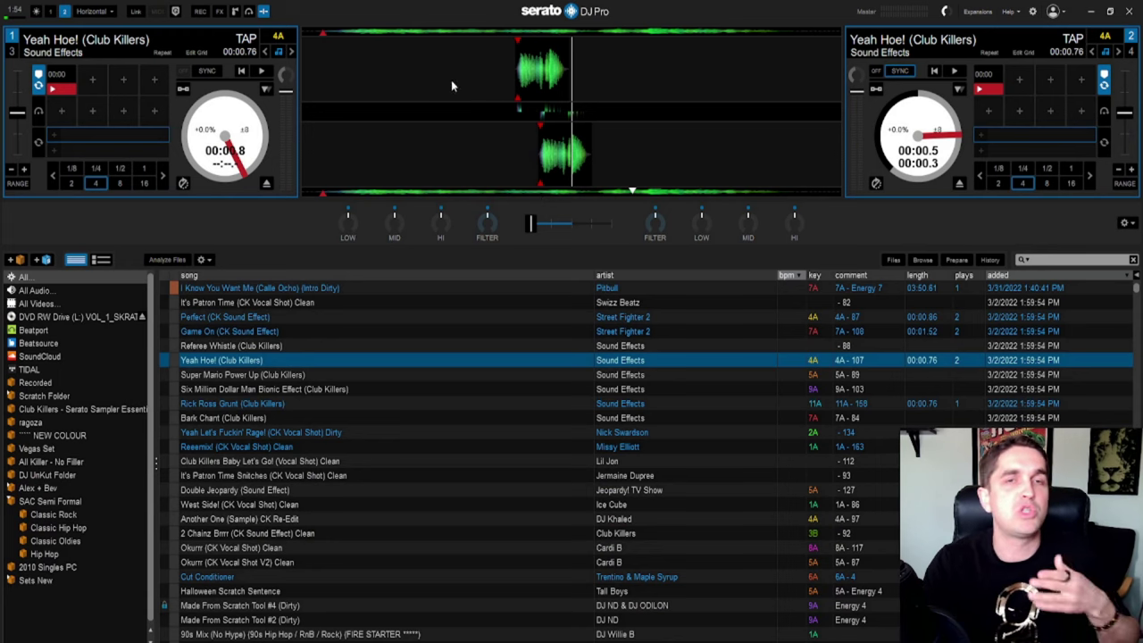
Step: Try the Extended and Library layouts and return to the Horizontal layout
left_click(102, 12)
left_click(105, 57)
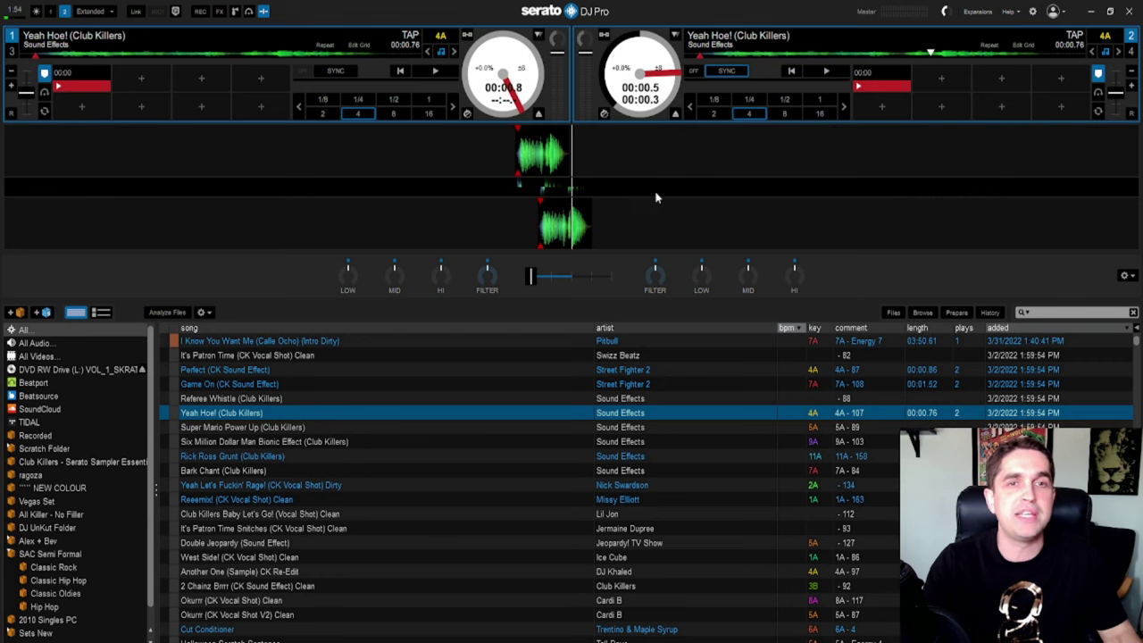
left_click(100, 12)
left_click(104, 73)
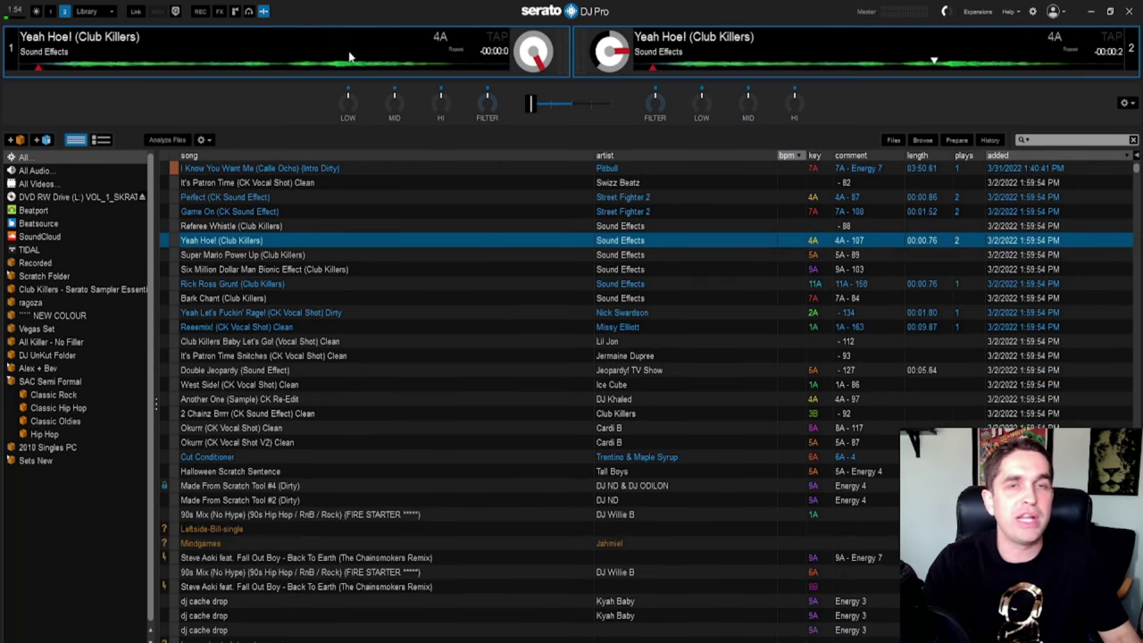
left_click(98, 11)
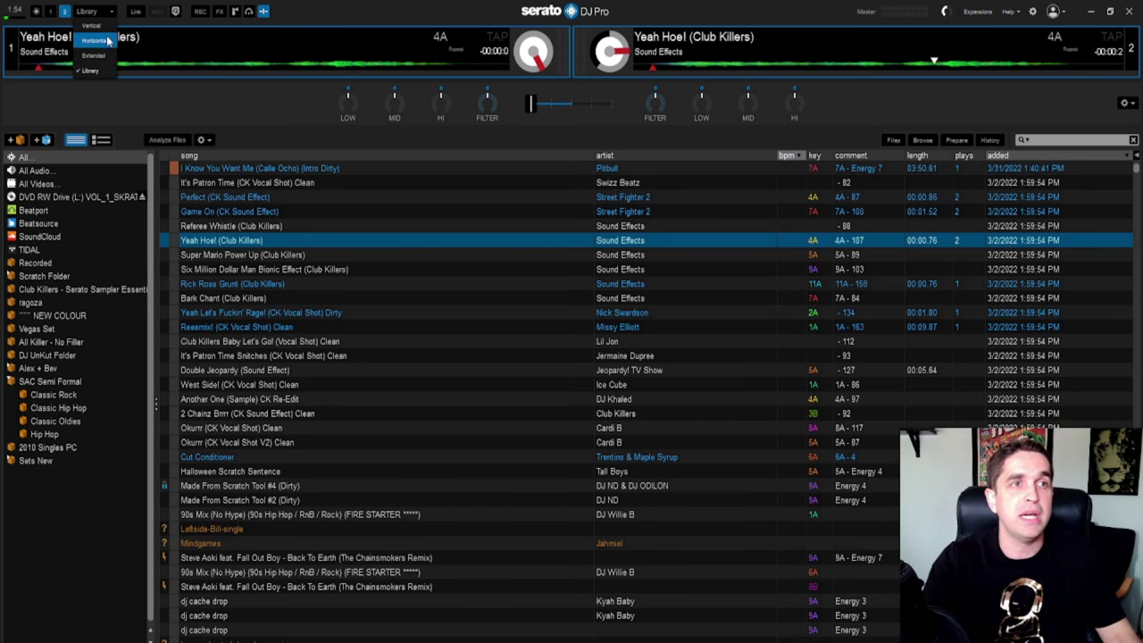
left_click(107, 43)
left_click(98, 11)
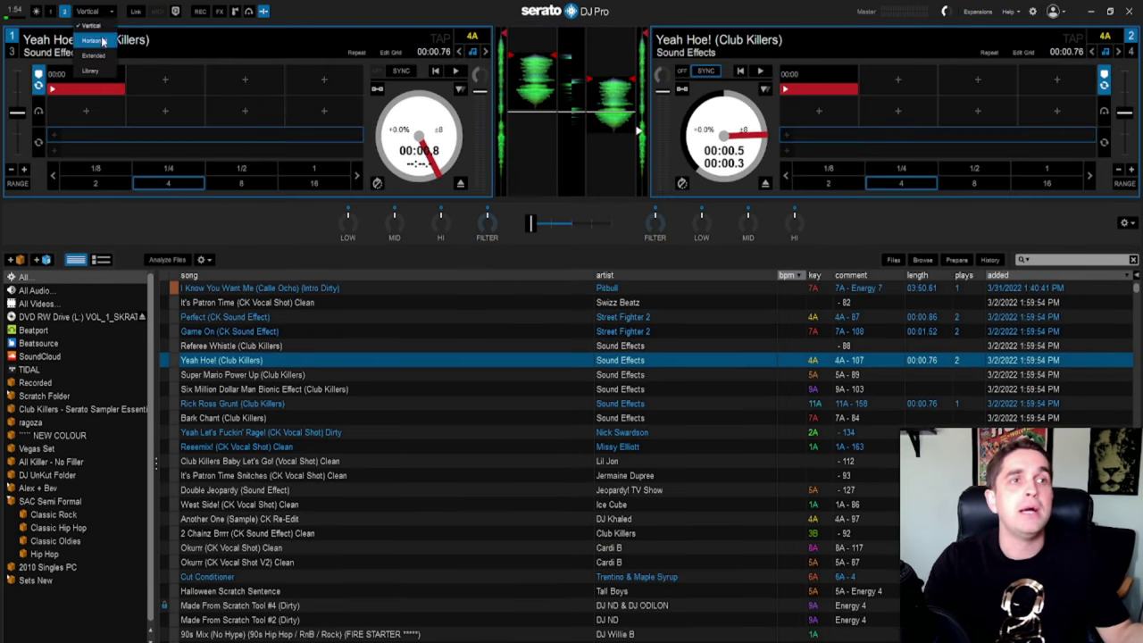
left_click(100, 43)
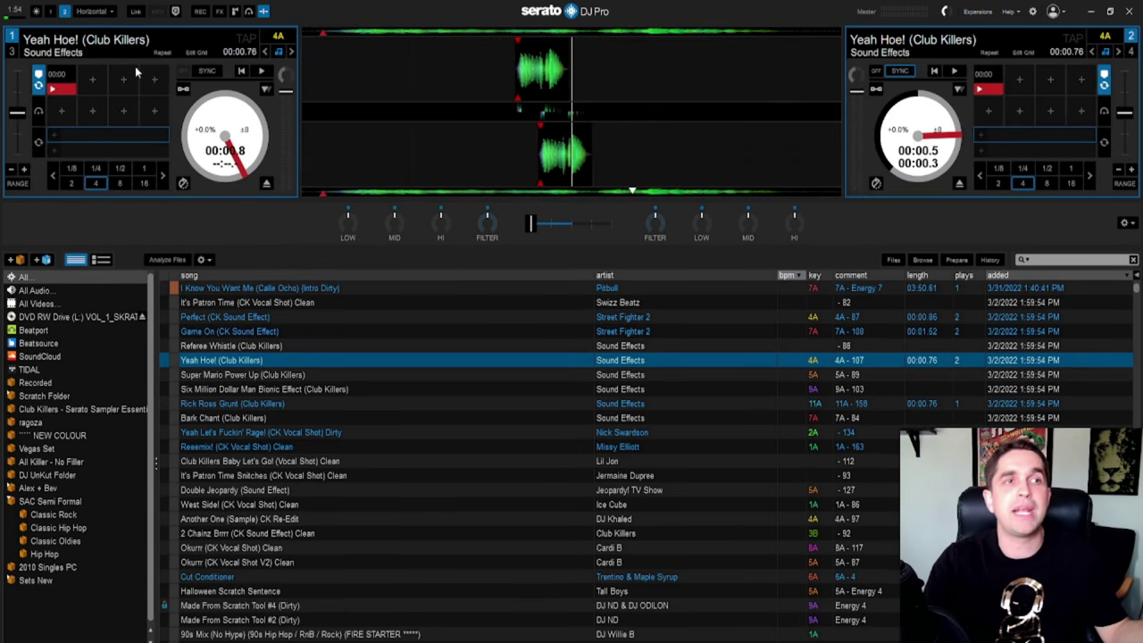
Step: Enable Link and allow Serato DJ Pro network access through Windows Defender Firewall
left_click(135, 11)
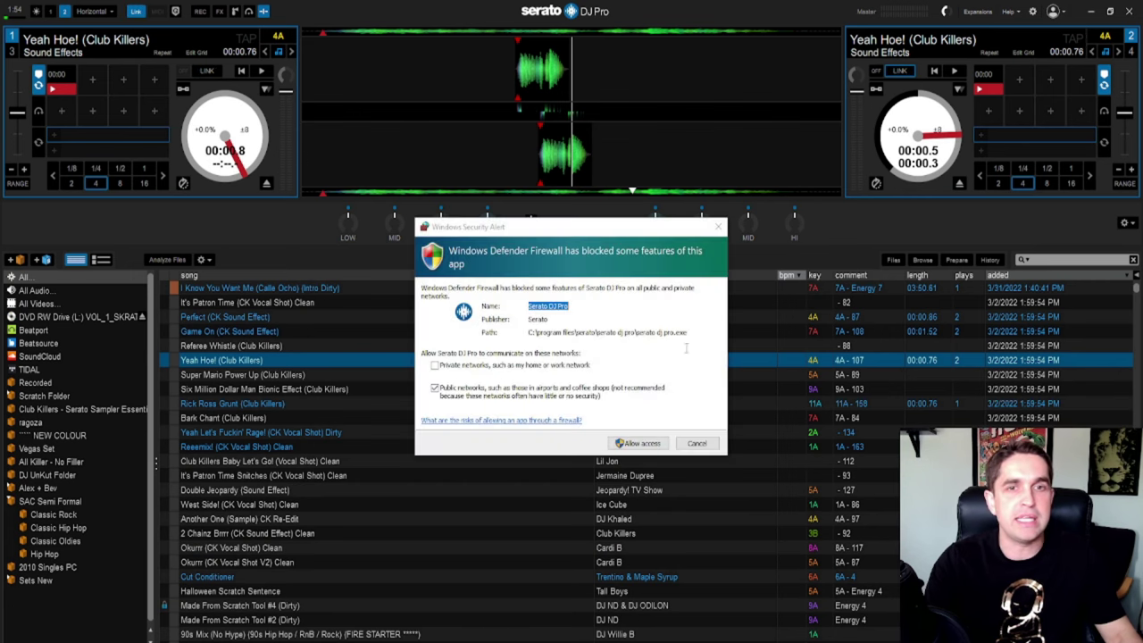
left_click(644, 440)
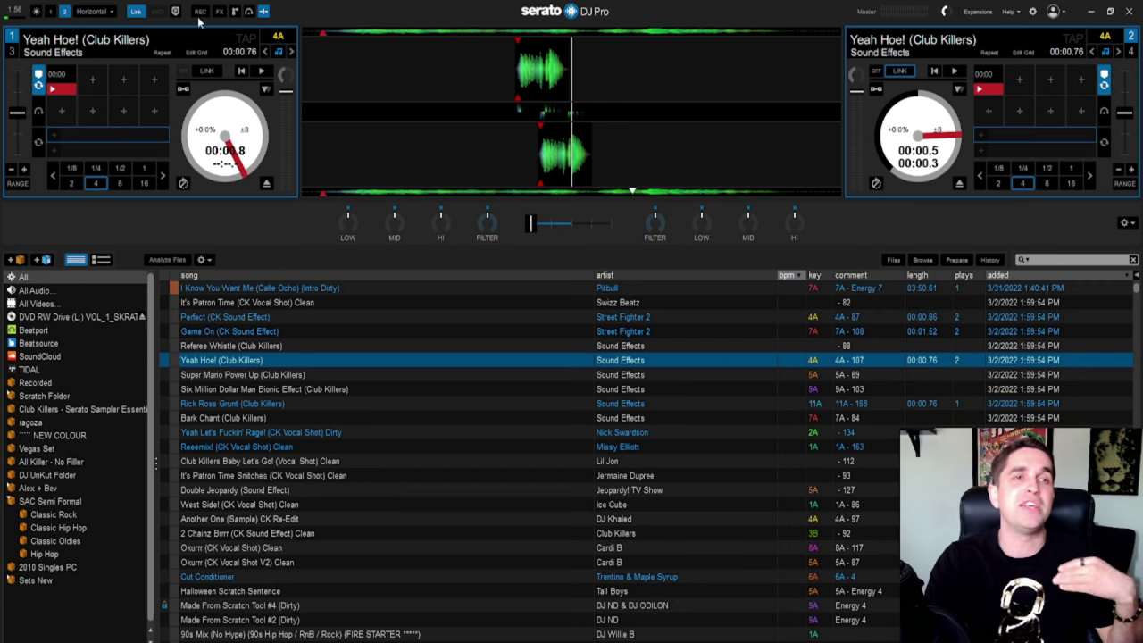
Step: Show the recording controls, check the available recording source, and hide the controls again
left_click(201, 11)
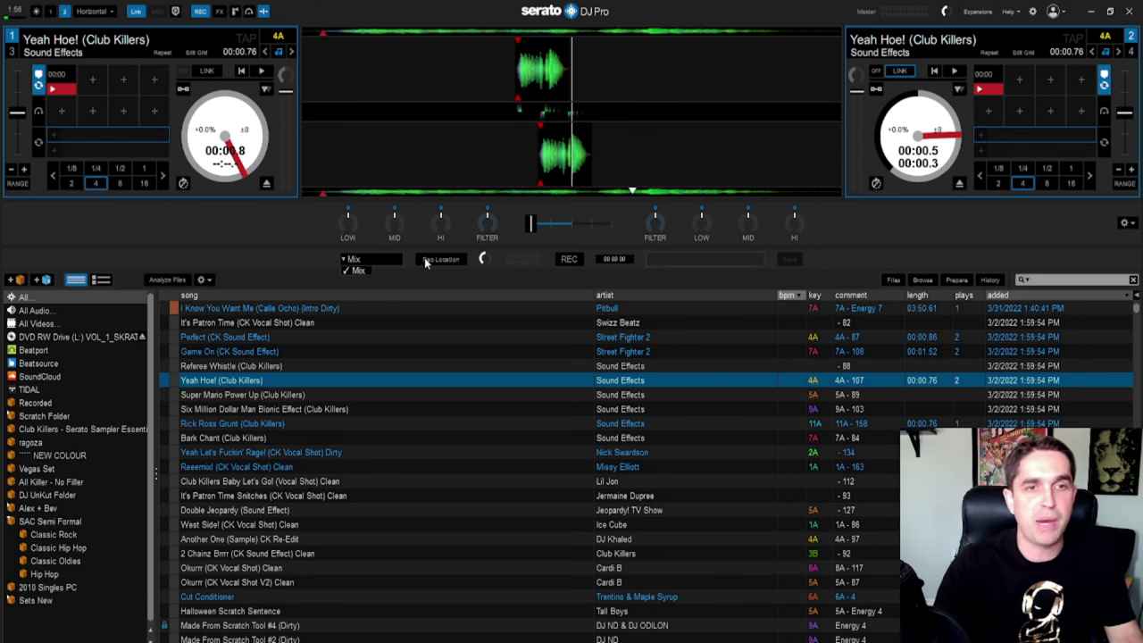
left_click(647, 265)
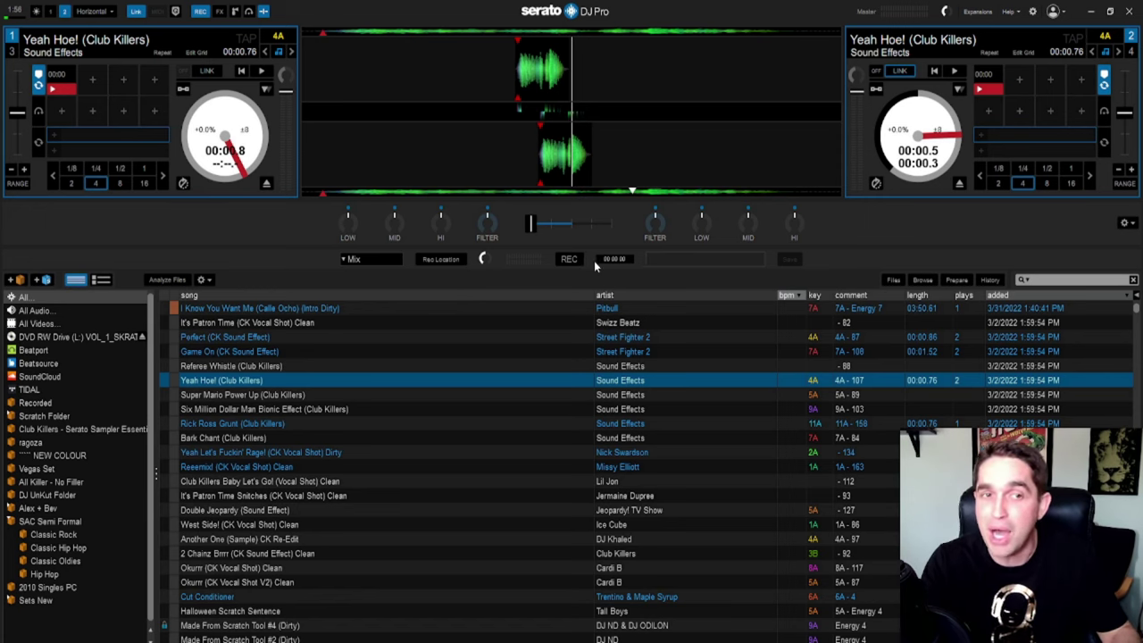
left_click(202, 13)
Step: Show the effects units, browse the effects available for the first slot of FX unit 1, and hide the units again
left_click(218, 12)
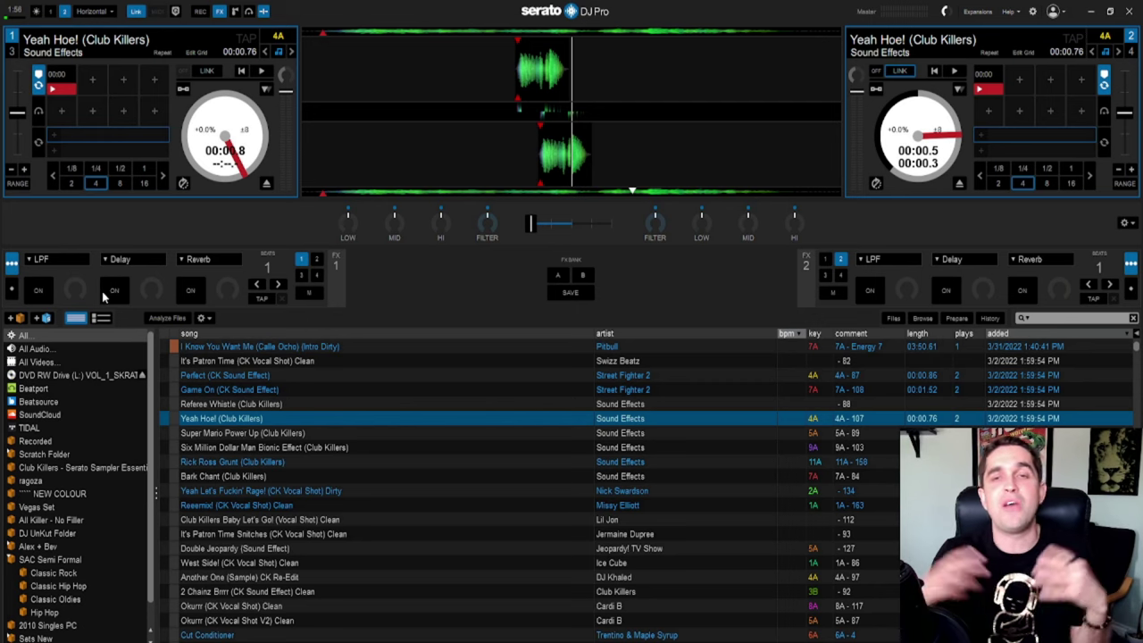
left_click(45, 260)
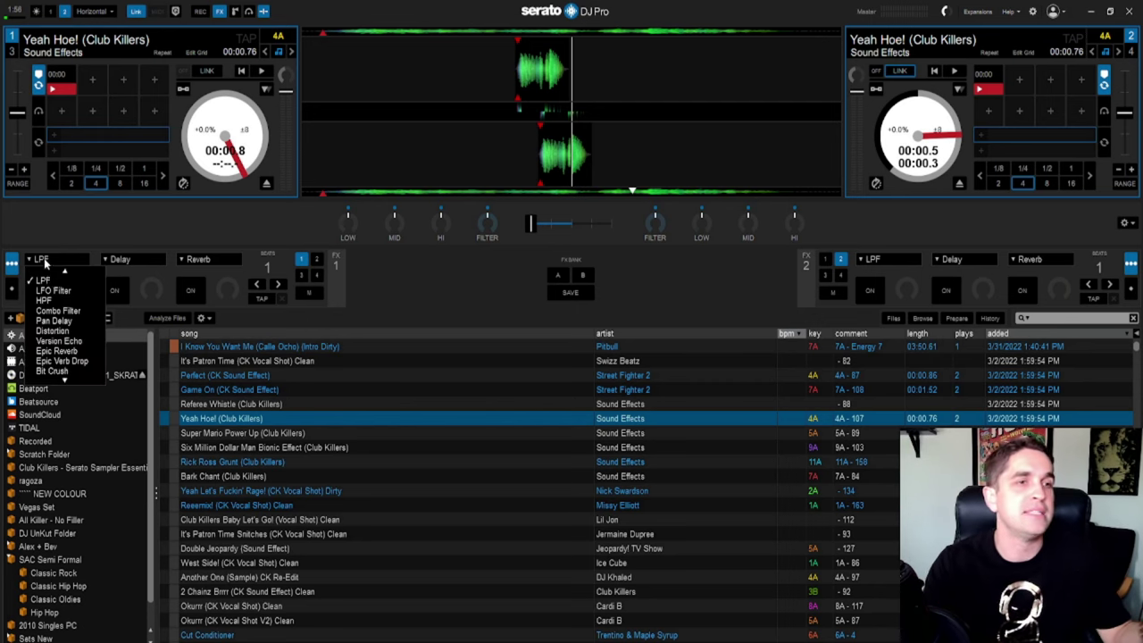
scroll(63, 373, "down", 5)
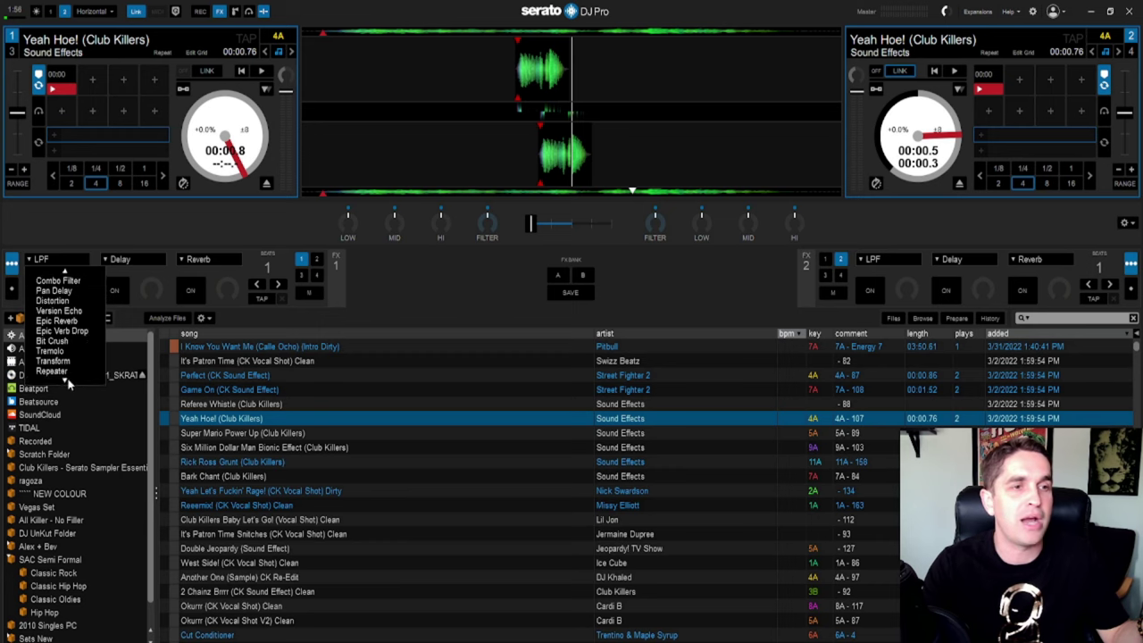
left_click(62, 260)
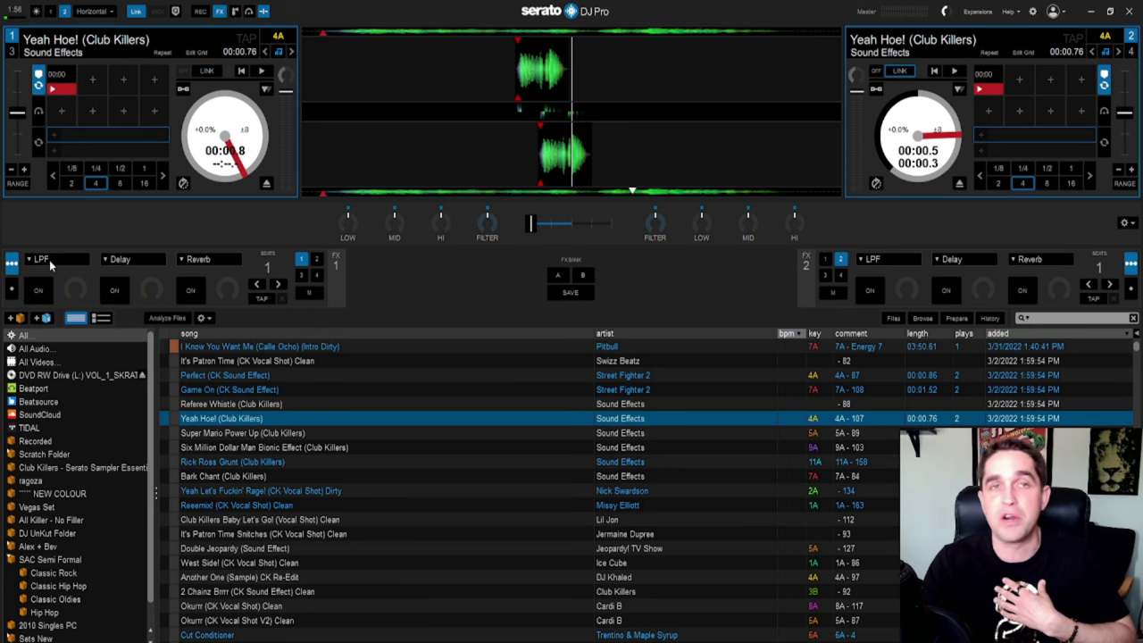
left_click(220, 13)
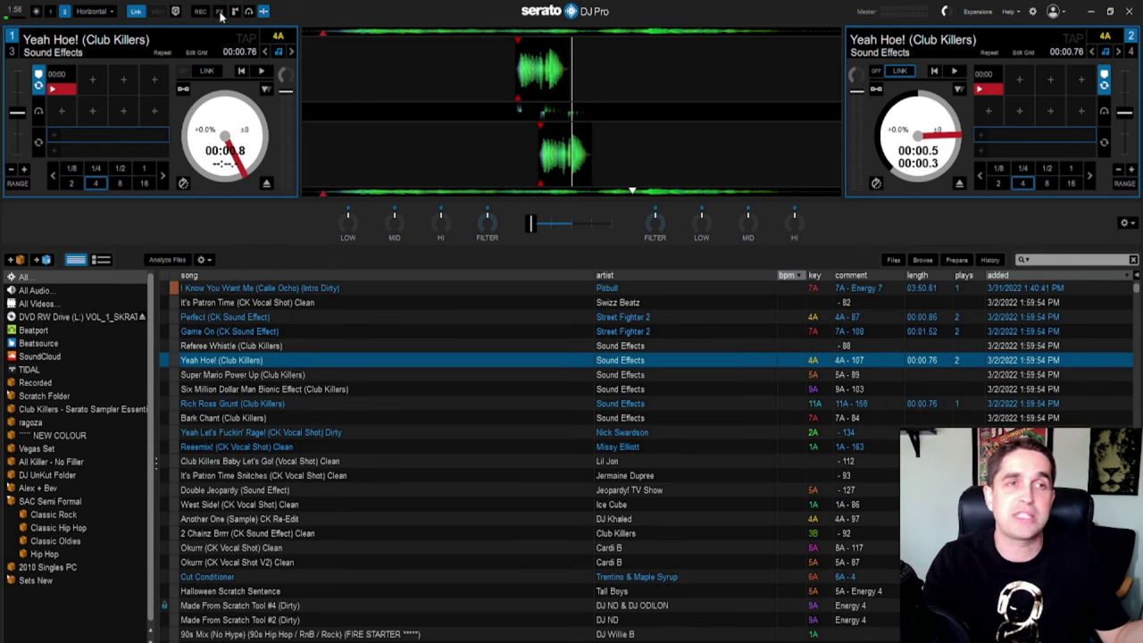
Step: Show the sampler and look through its banks B, C and D
left_click(235, 12)
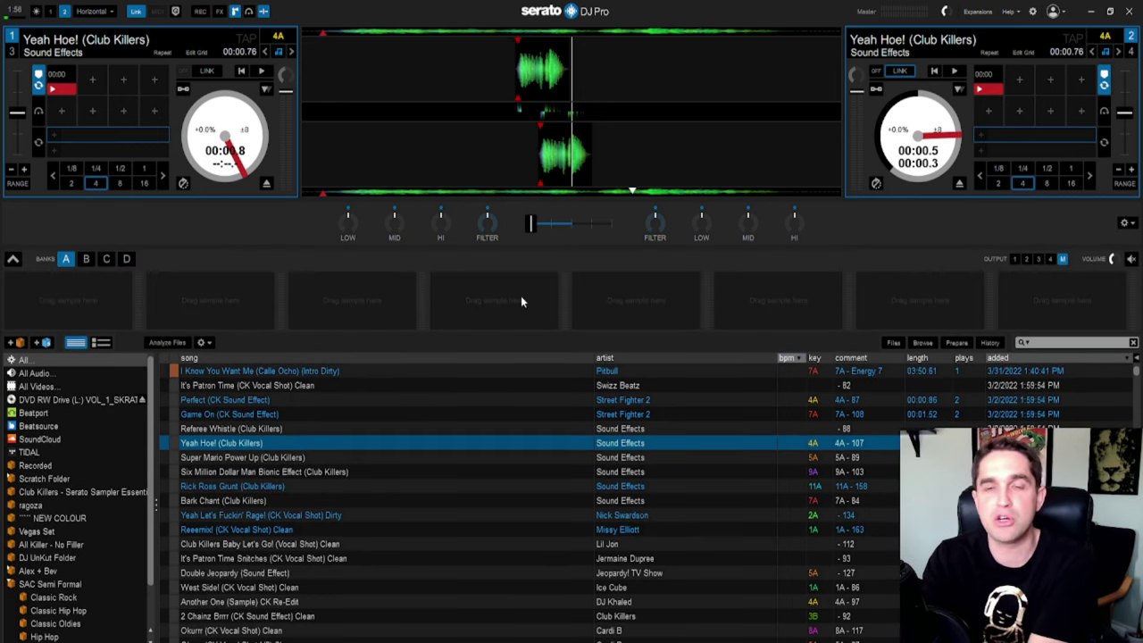
left_click(86, 260)
left_click(127, 259)
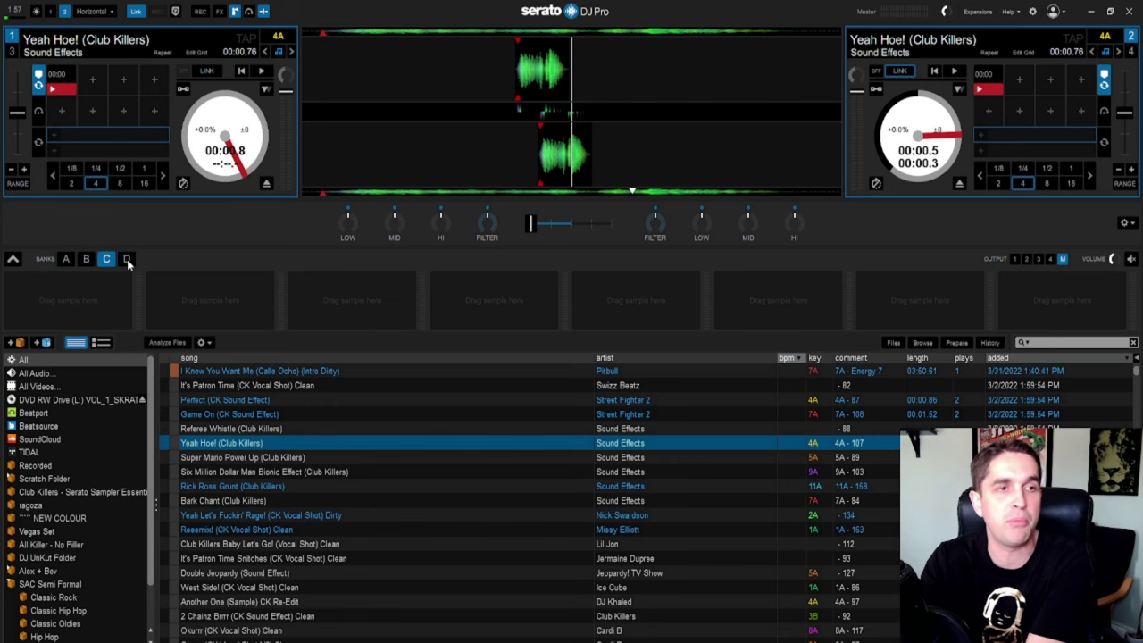
Step: Play the White Noise Up 1 and White Noise Down 2 samples from sampler bank B, and return to bank A
left_click(85, 260)
left_click(212, 282)
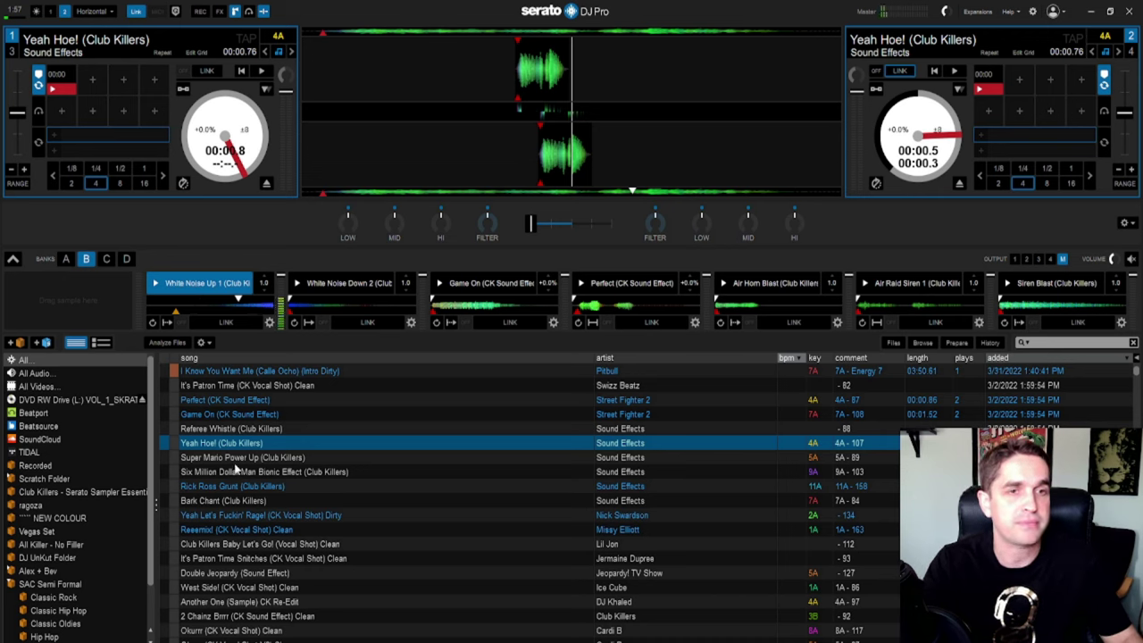
left_click(349, 283)
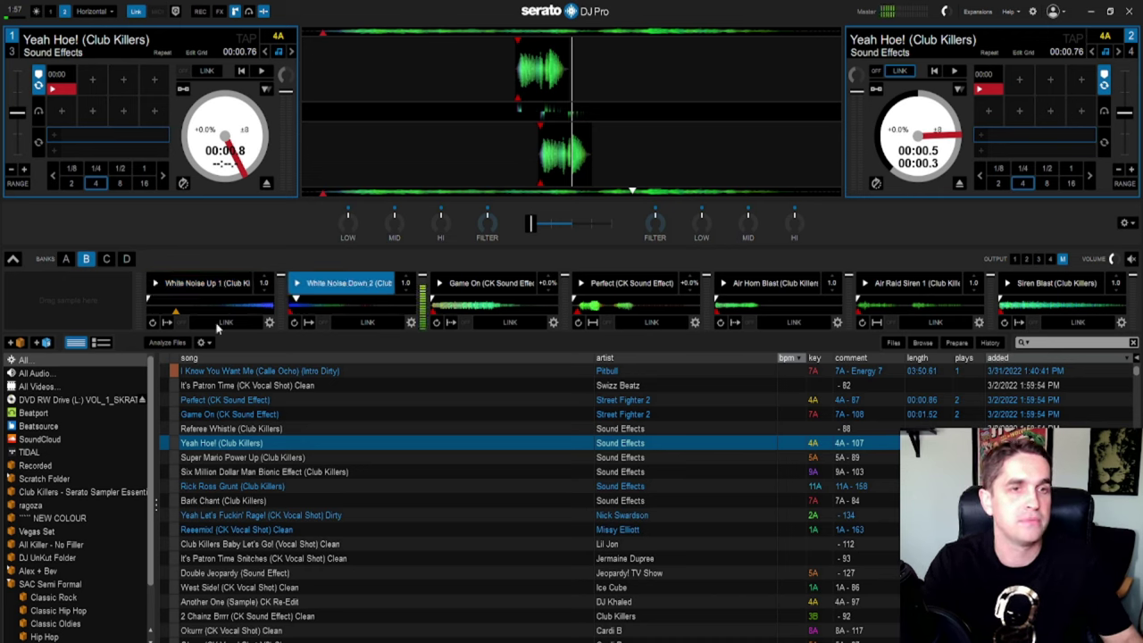
left_click(66, 259)
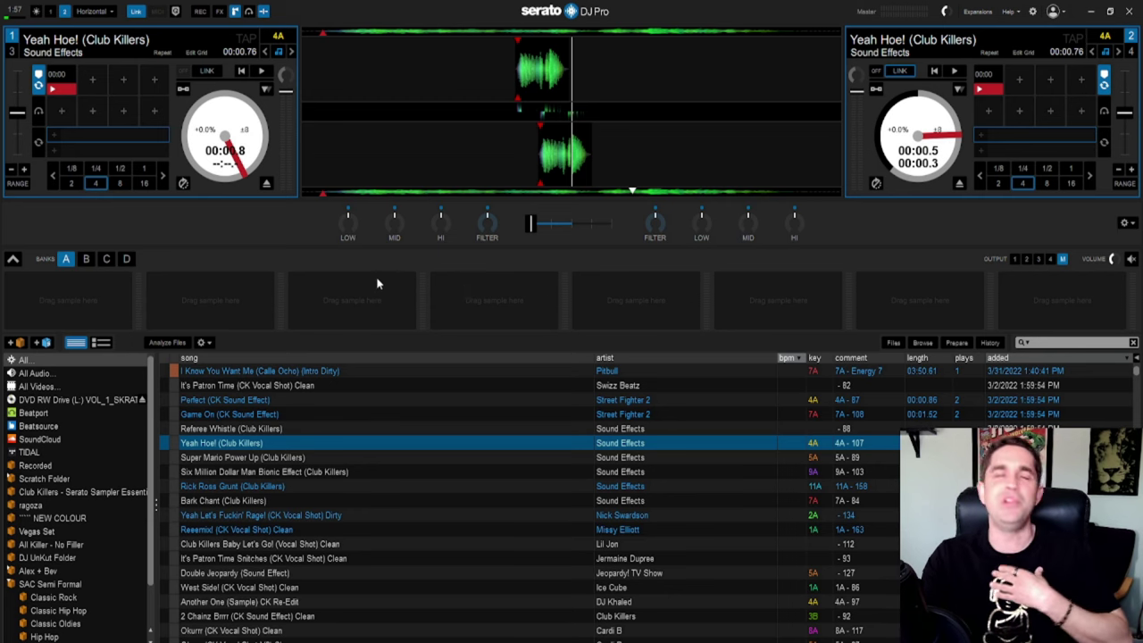
Step: Hide the sampler and show the Flip controls, toggling them off and on once more
left_click(235, 10)
left_click(250, 11)
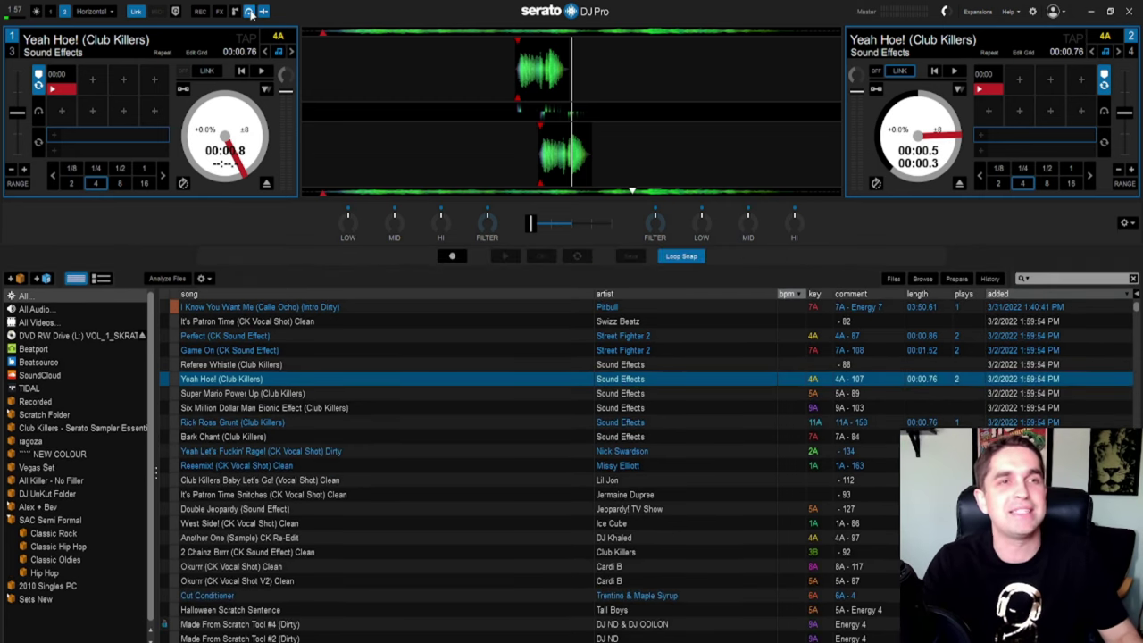
left_click(250, 11)
left_click(250, 10)
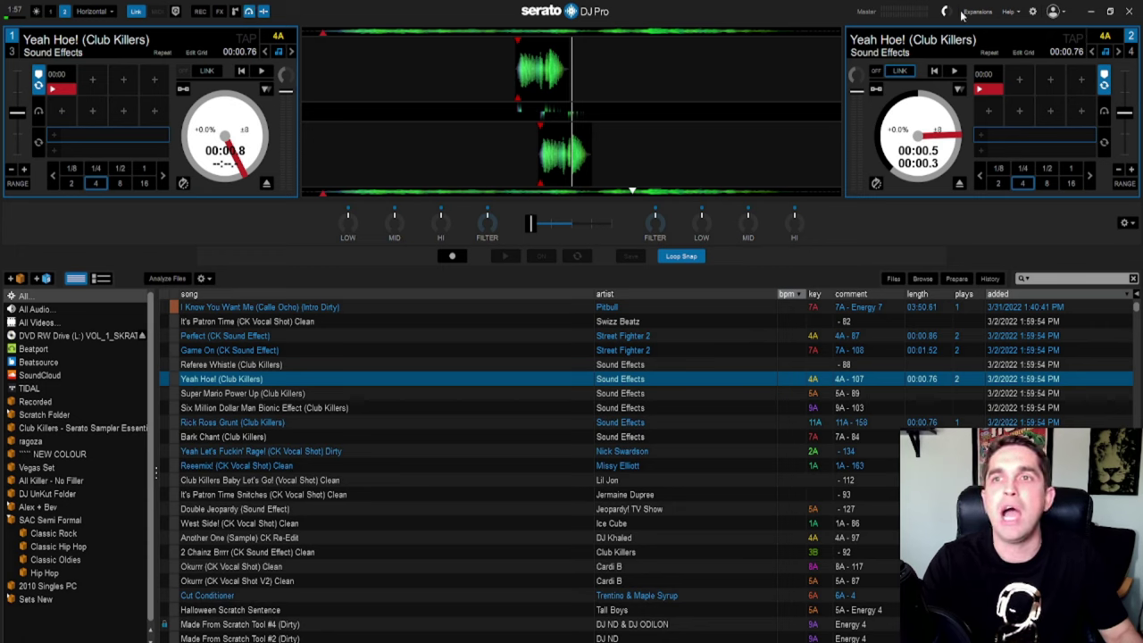
Step: Turn on the help tooltips while viewing the Flip controls, and hide the Flip controls again
left_click(1008, 12)
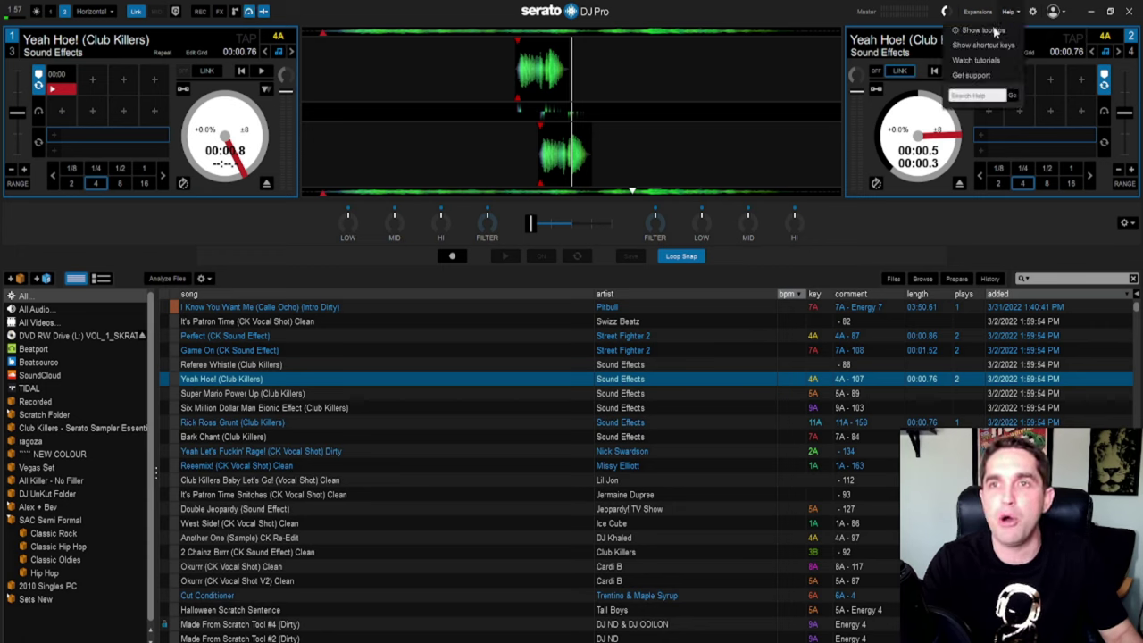
left_click(981, 32)
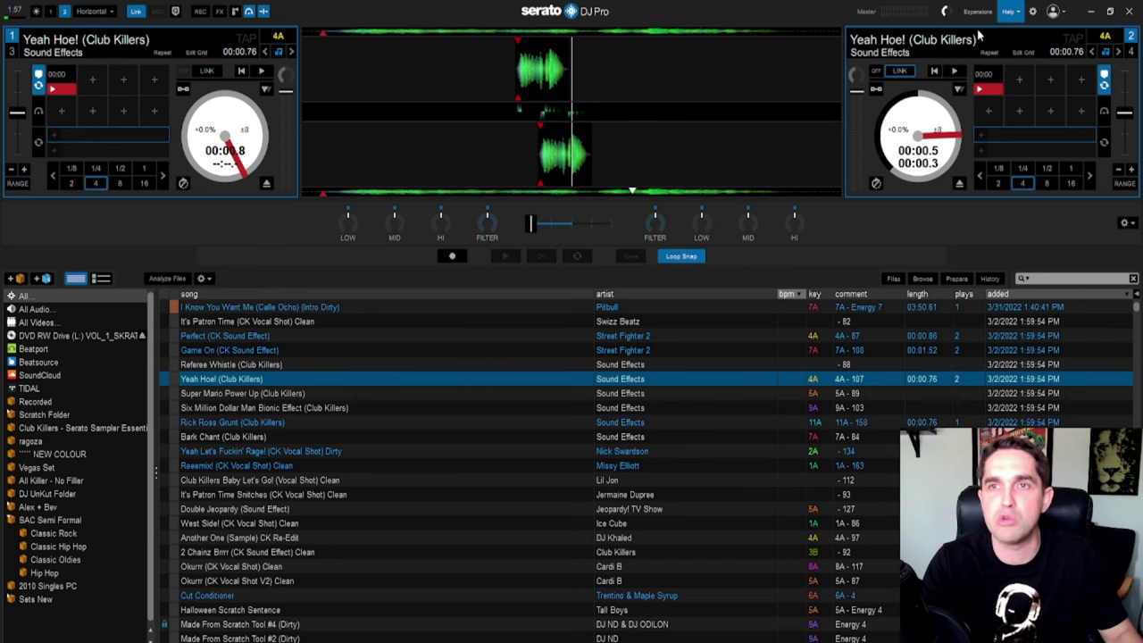
left_click(249, 13)
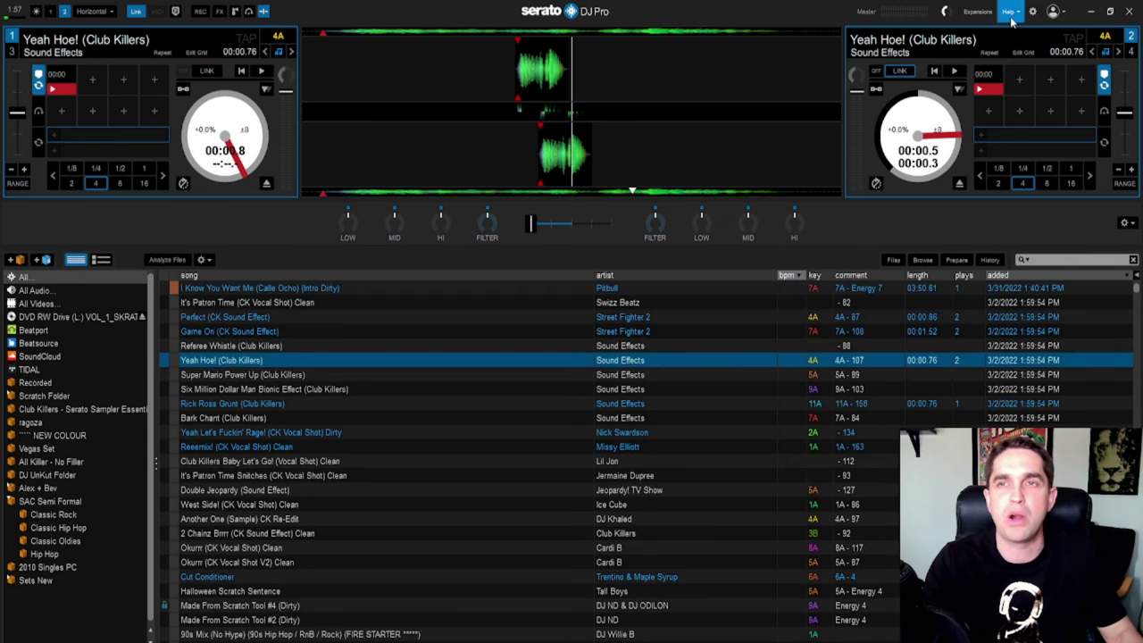
Step: Toggle the on-screen mixer with its EQ, filter and crossfader controls, and leave it hidden
left_click(263, 11)
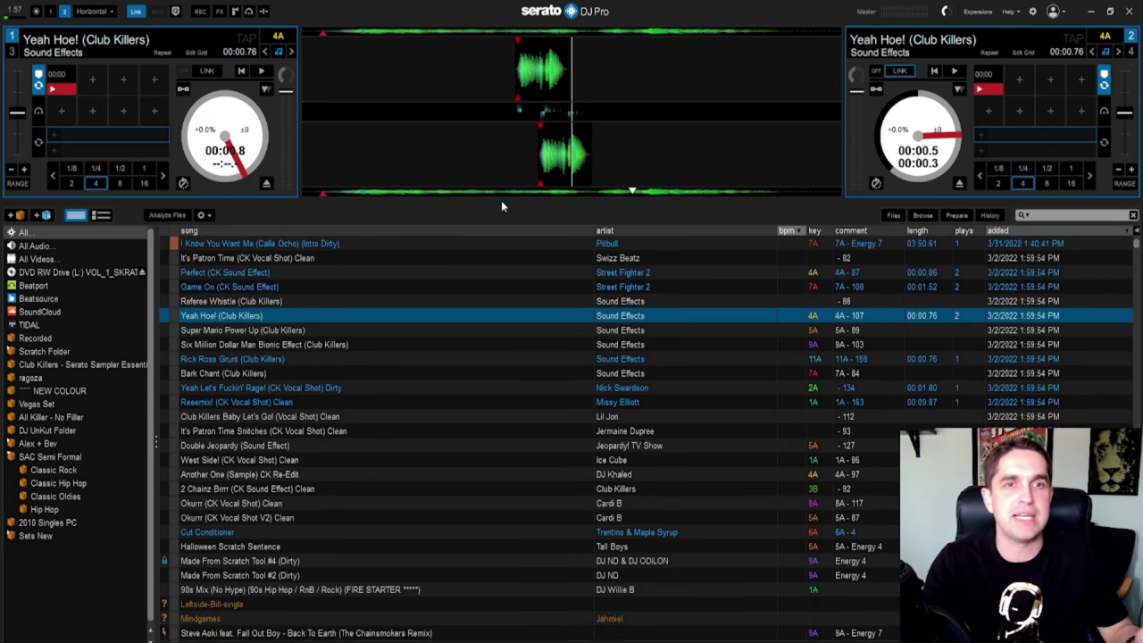
left_click(262, 11)
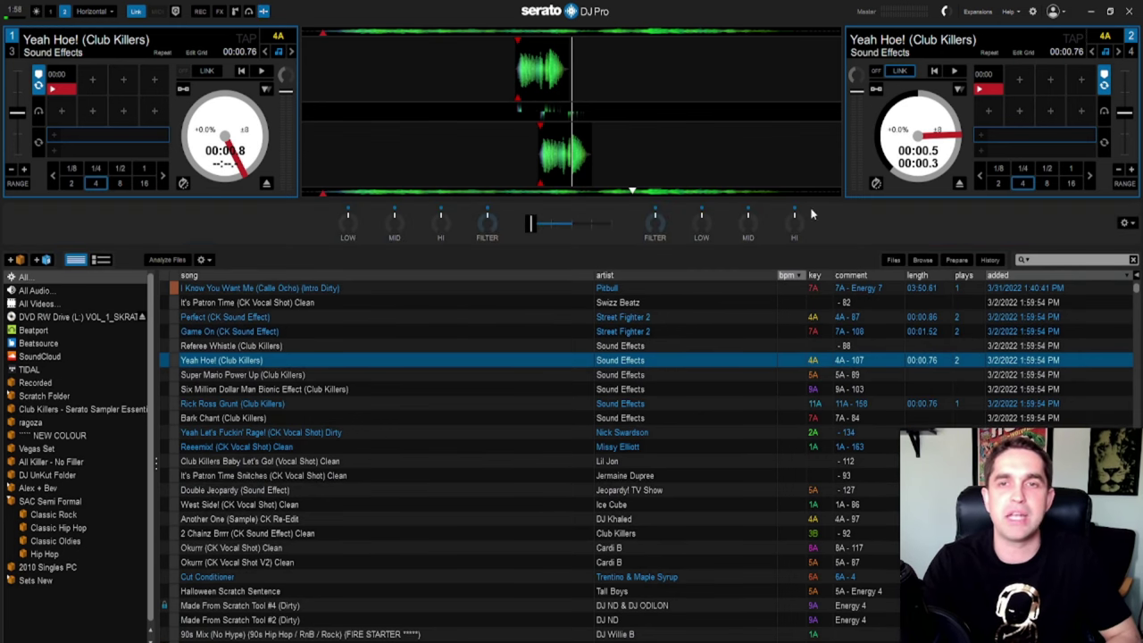
left_click(261, 12)
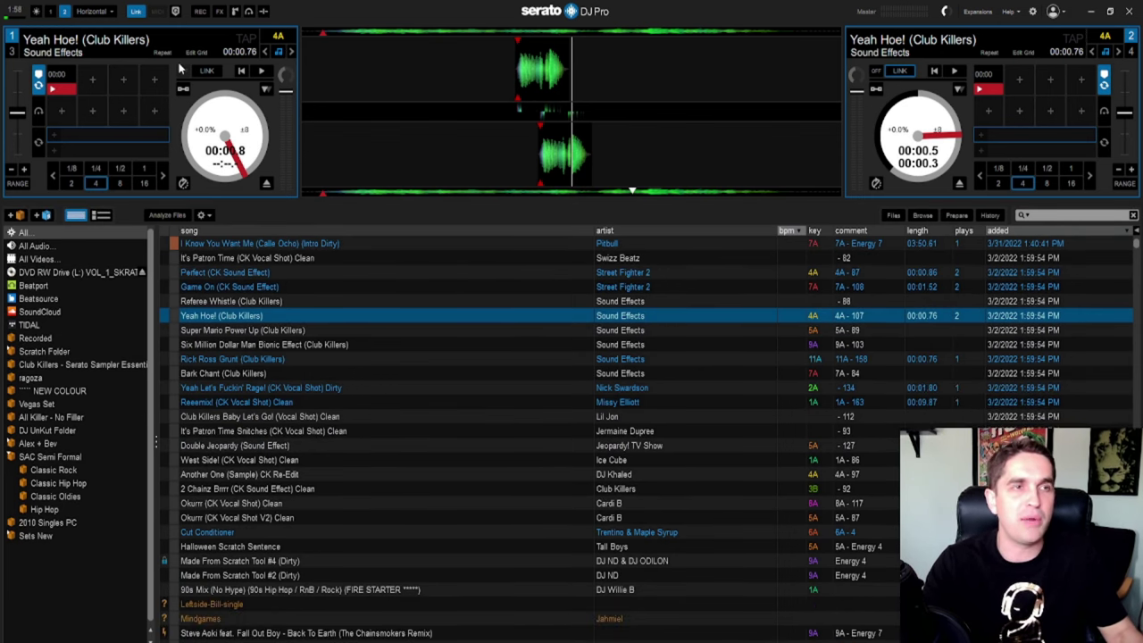
Step: Switch the deck 1 display to deck 3 and bring it back to deck 1
left_click(11, 41)
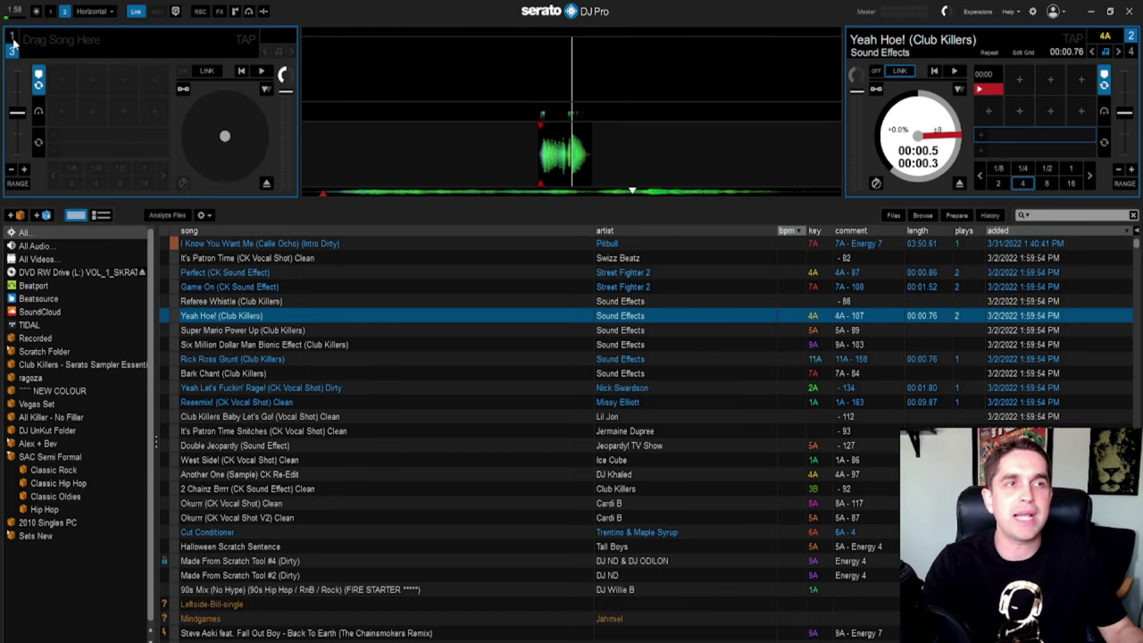
left_click(11, 52)
left_click(11, 54)
left_click(10, 45)
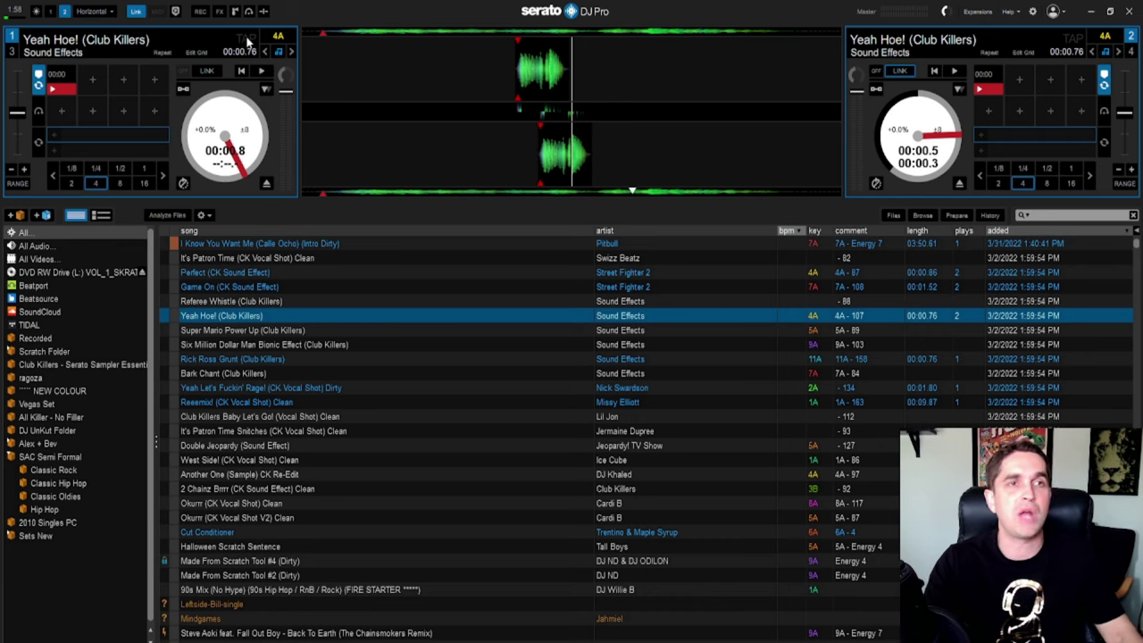
Step: Look at the beatgrid editing controls of deck 1 and leave grid editing
left_click(195, 51)
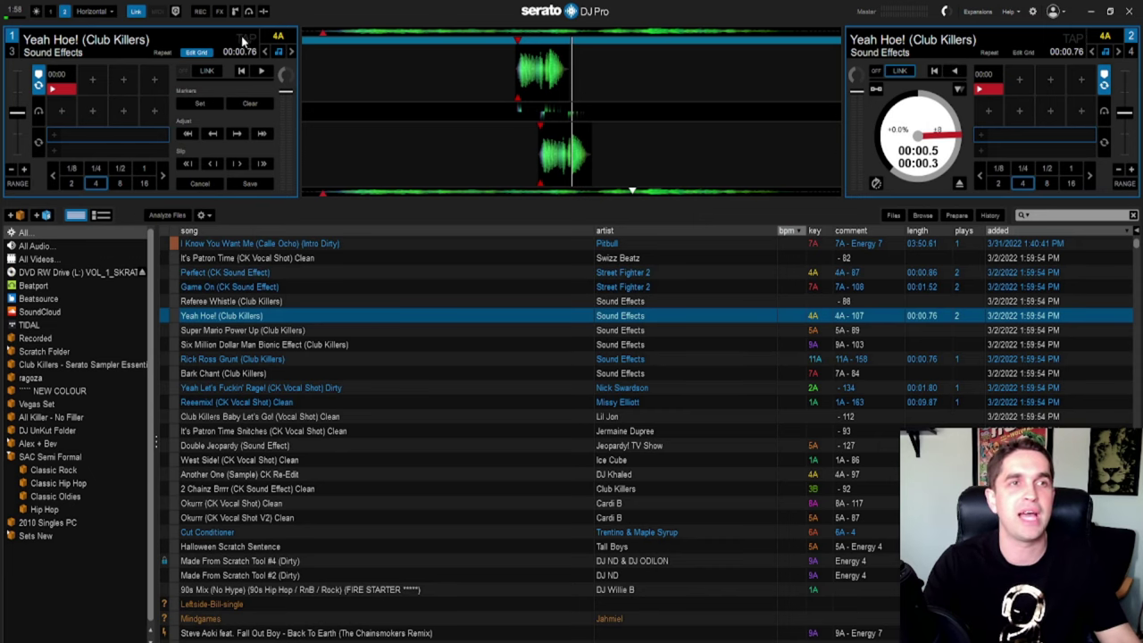
left_click(242, 42)
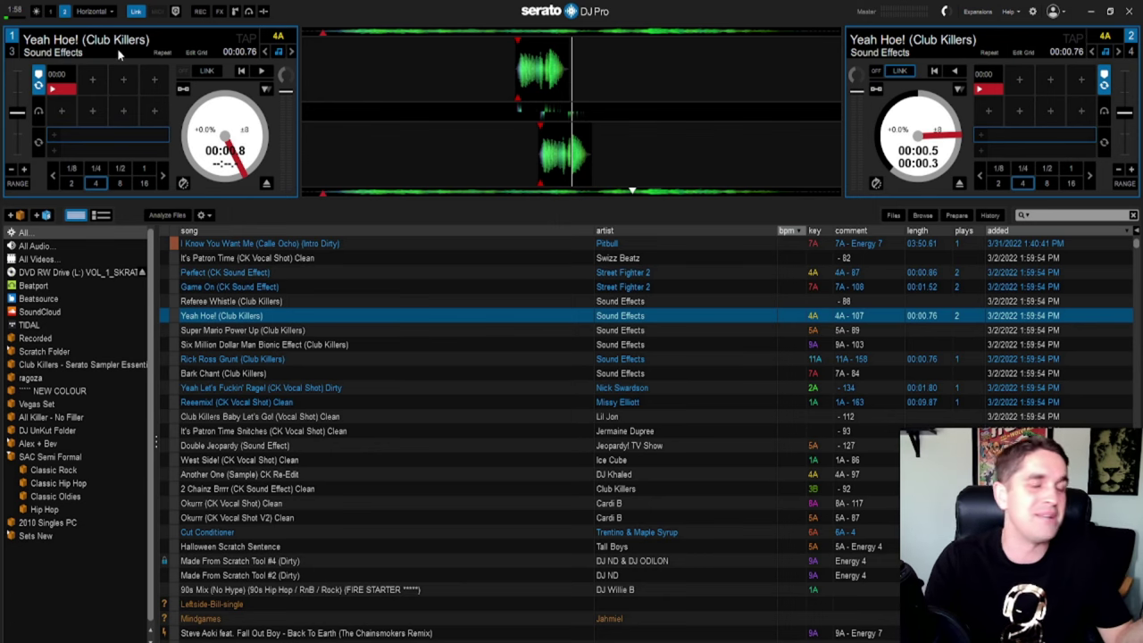
Step: Shift the key of deck 1's song down by one semitone, restore its original key, and toggle the key lock
left_click(269, 56)
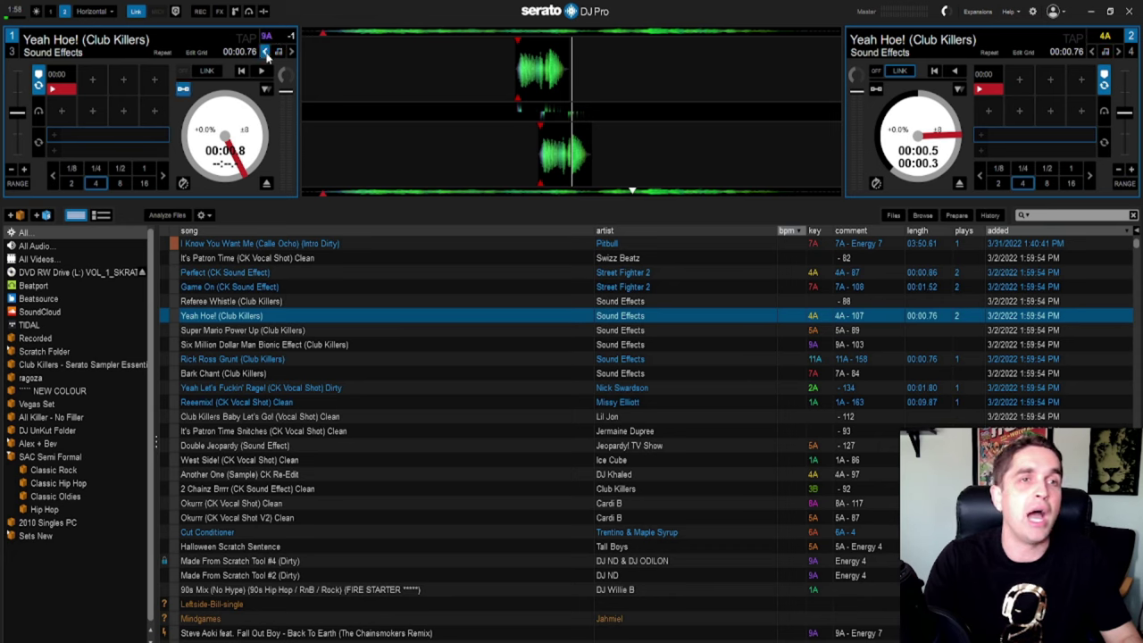
left_click(264, 54)
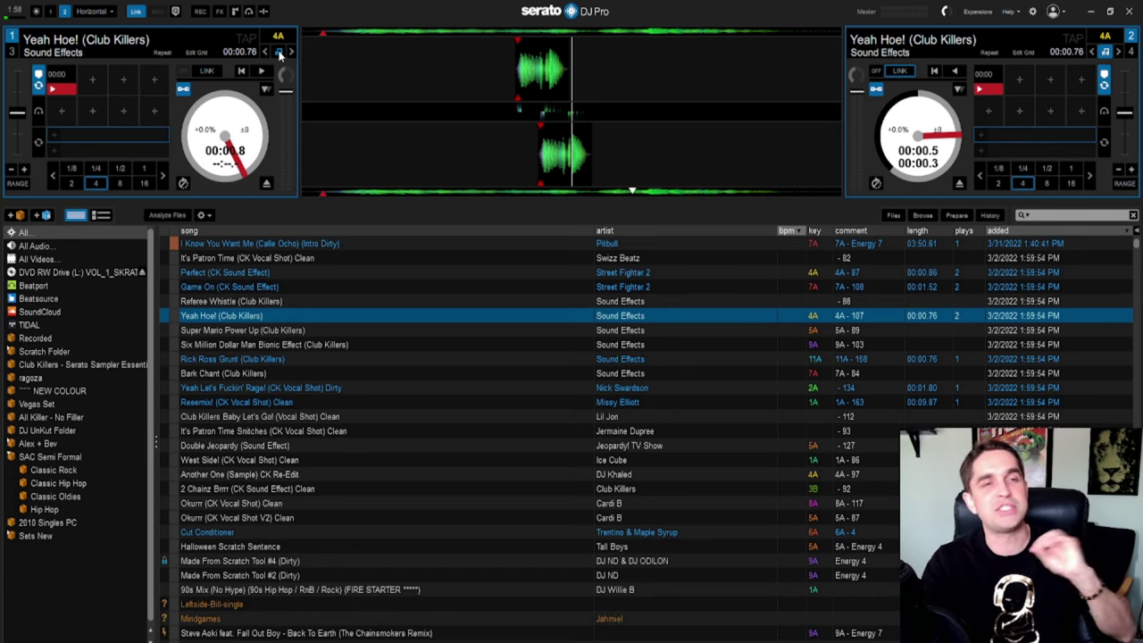
left_click(278, 52)
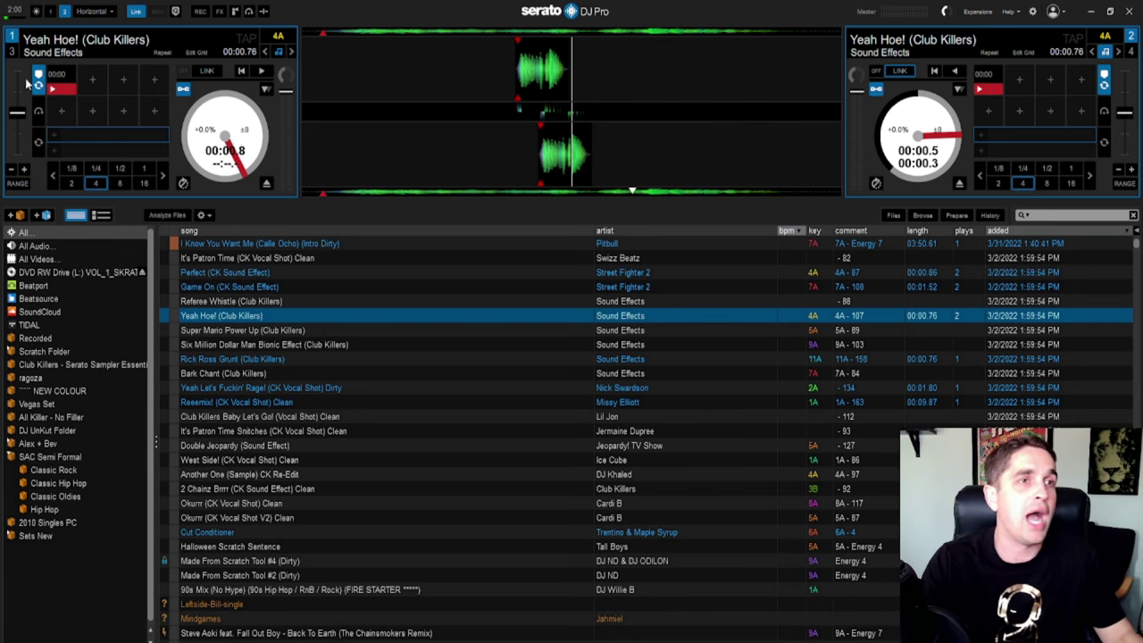
Step: Cycle deck 1's pitch range to ±16 and raise its tempo to +16.0%
mouse_move(20, 115)
left_mouse_down()
mouse_move(18, 156)
mouse_move(18, 118)
left_mouse_up()
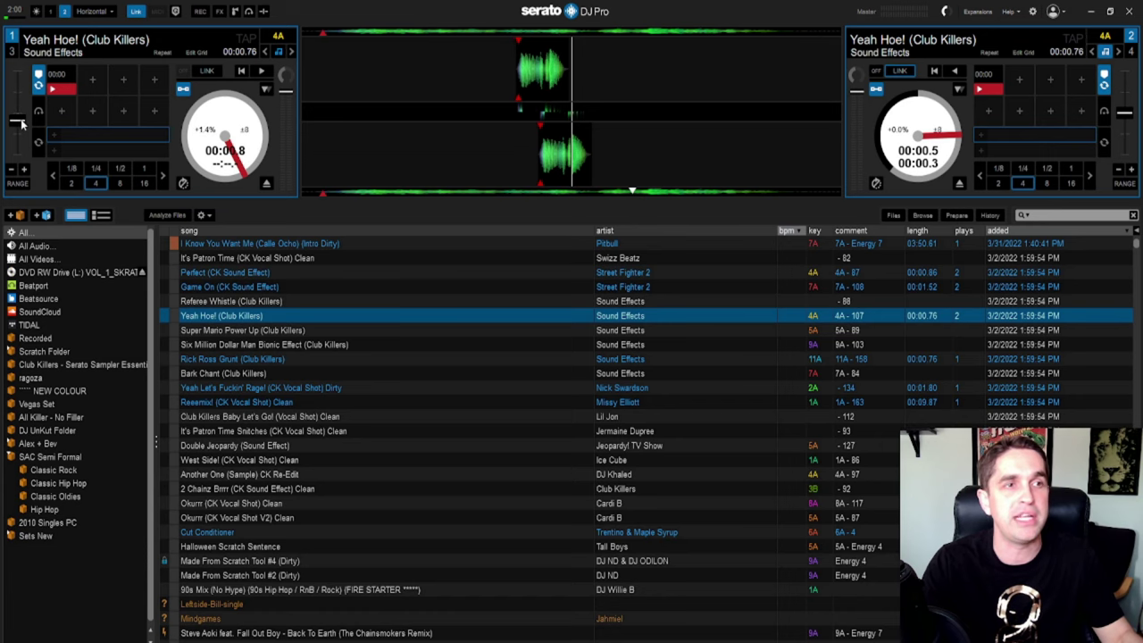
left_click(18, 184)
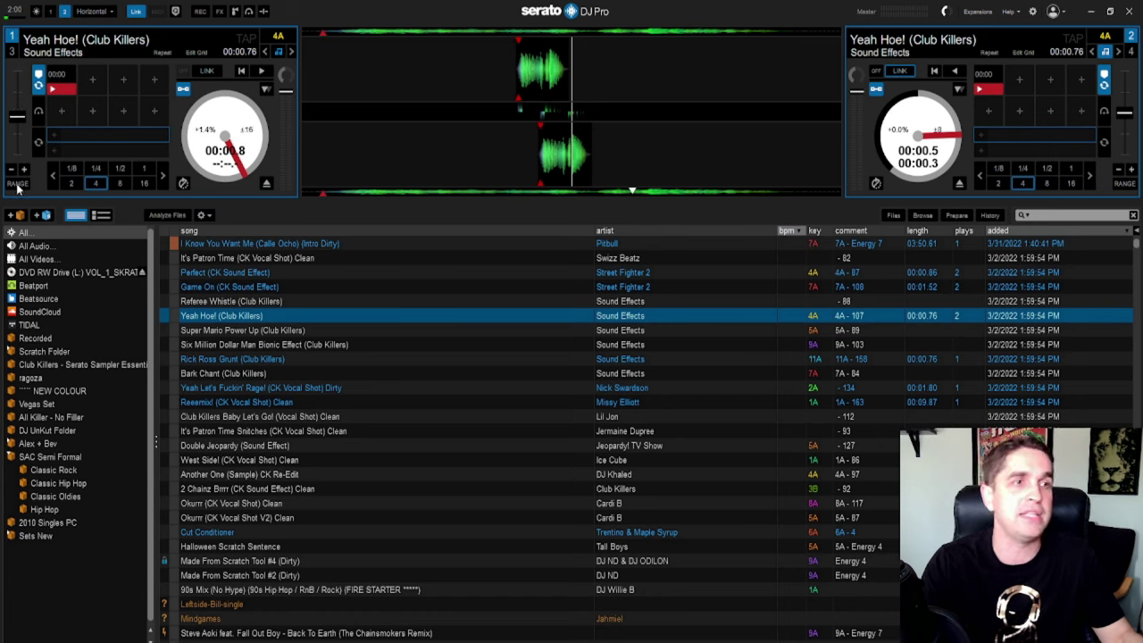
left_click(18, 184)
left_click(17, 184)
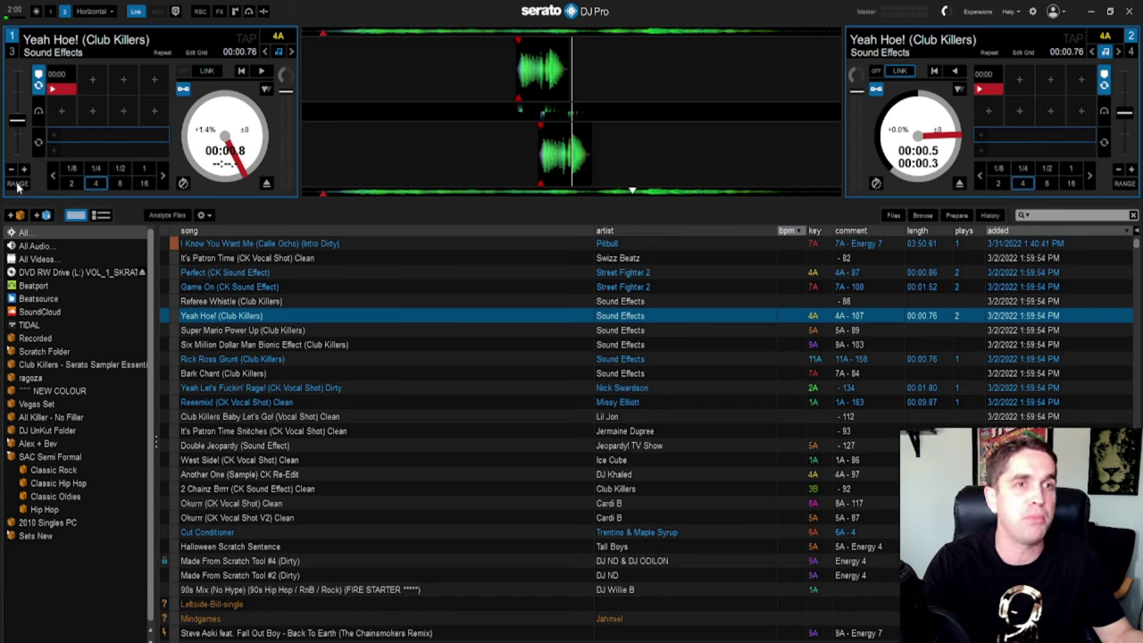
left_click(18, 184)
left_click(19, 183)
left_click(19, 183)
left_click(20, 182)
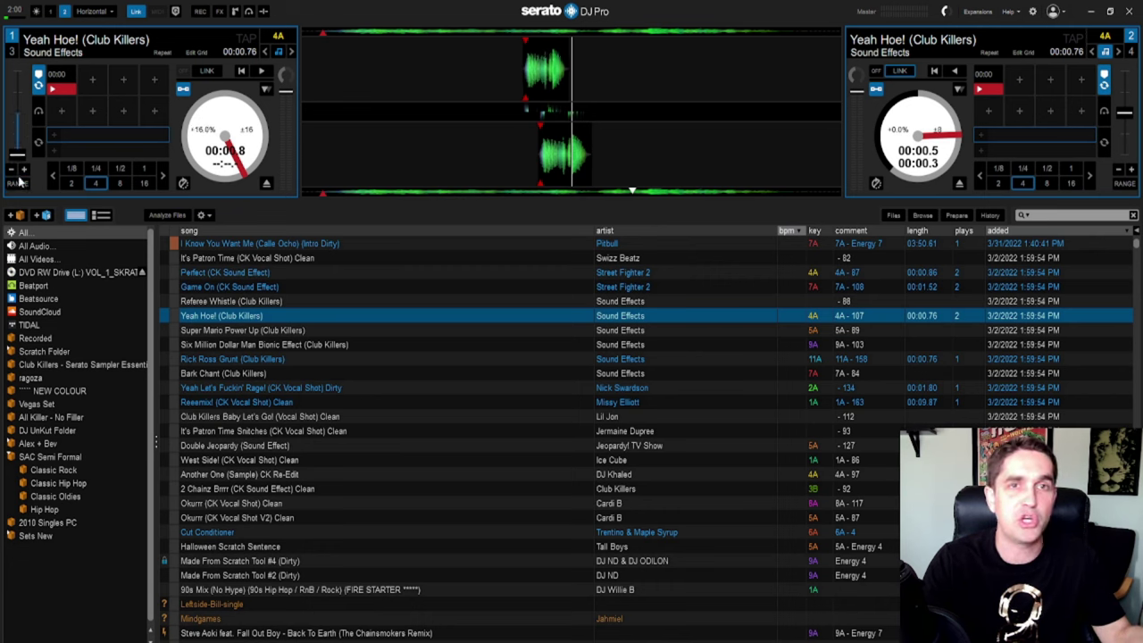
Step: Play the song on deck 1 at the raised tempo and return it to its start
key("w")
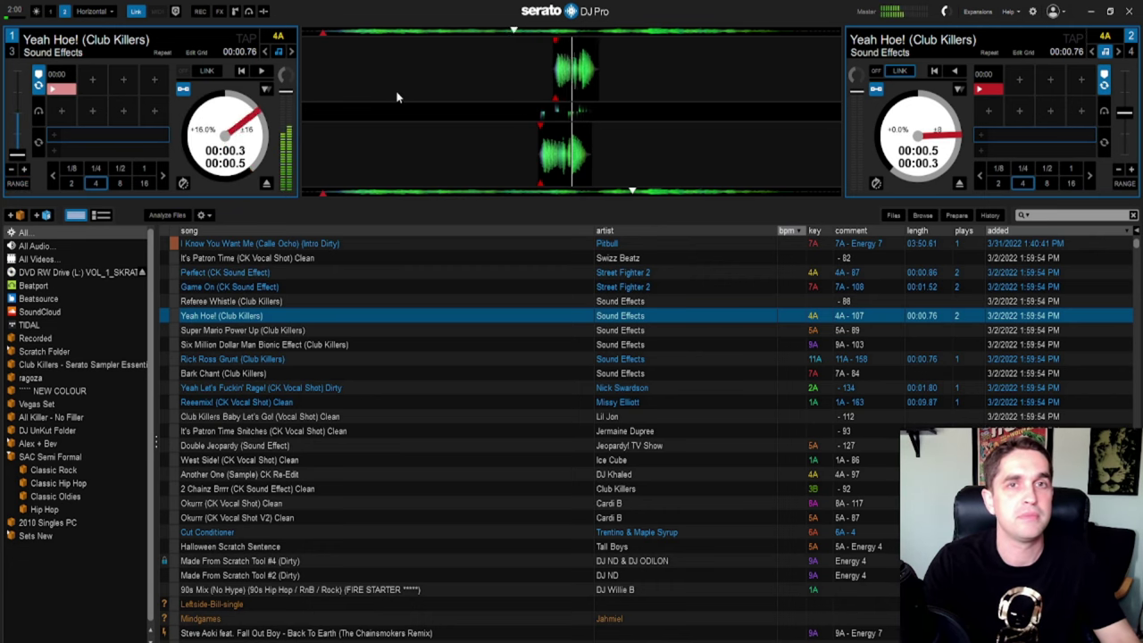
key("w")
key("w")
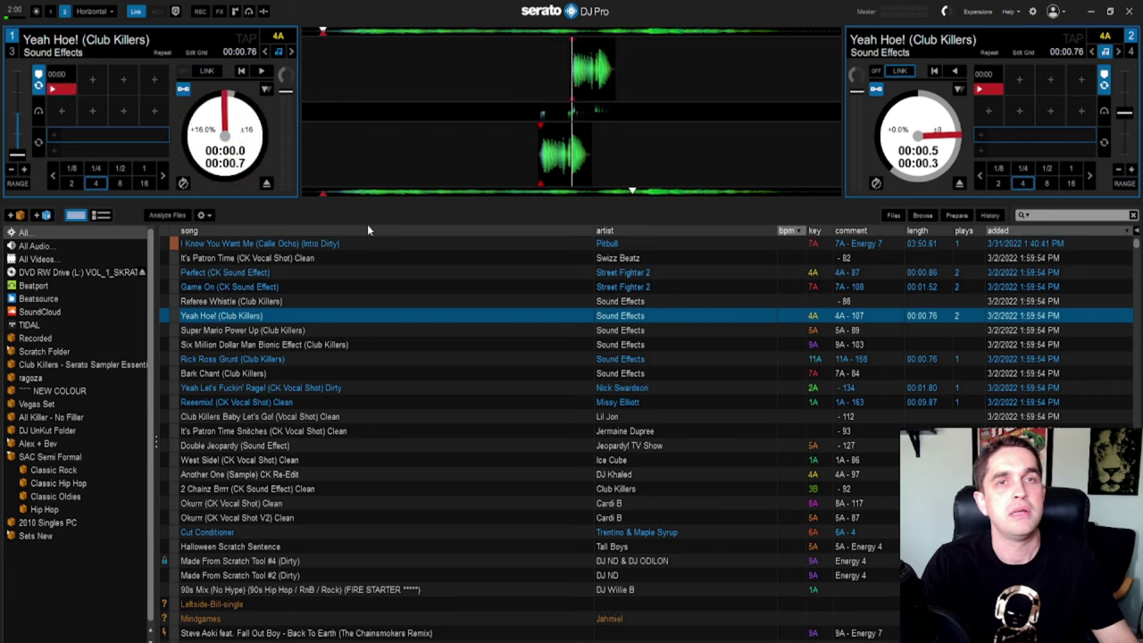